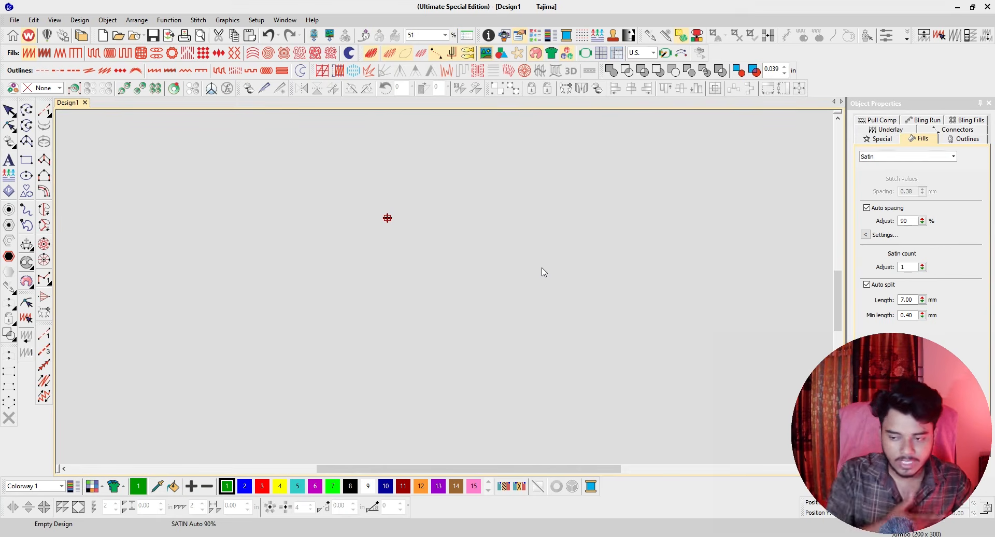
Open the palm tree design file 2 from the EDTB folder and hide its hoop.
key("ctrl+o")
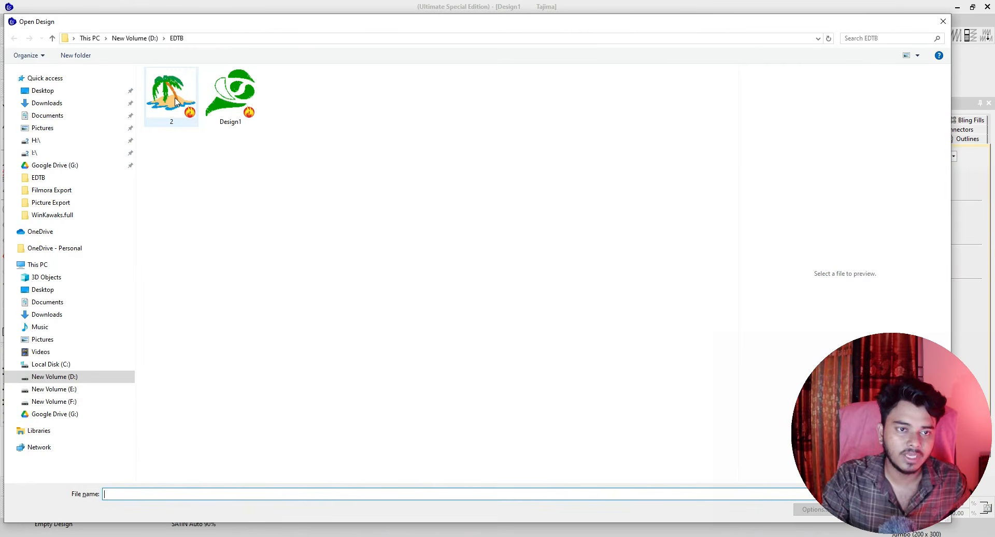
double_click(151, 76)
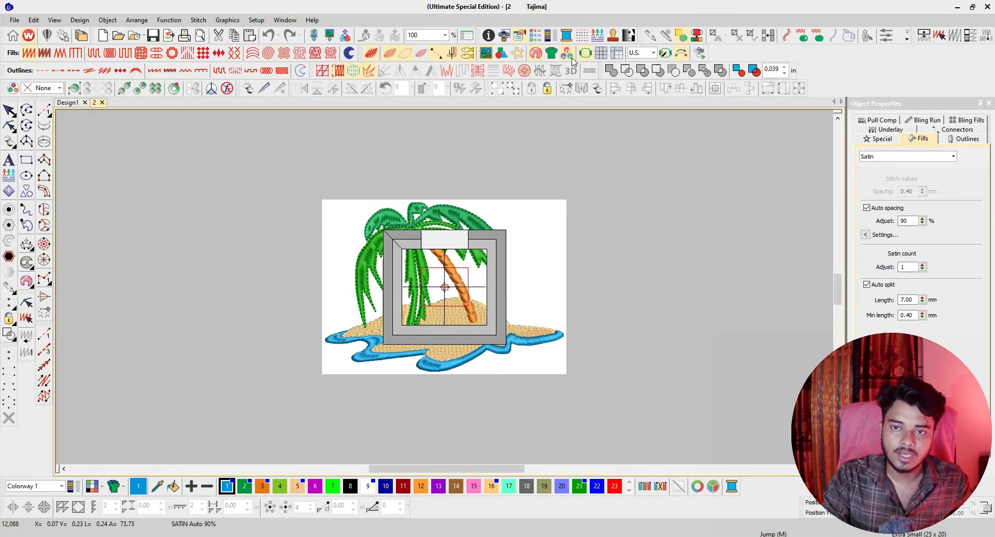
left_click(587, 54)
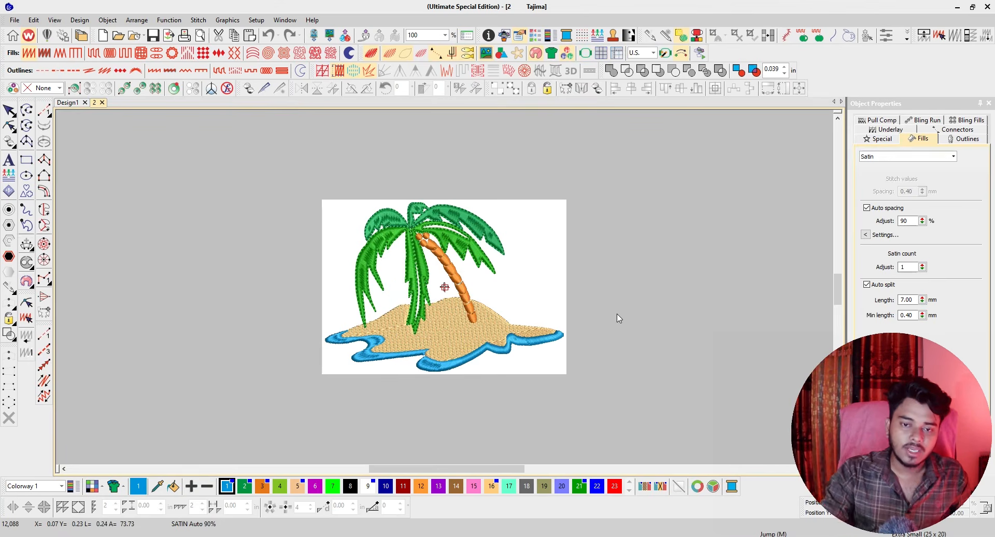
scroll(445, 293, "up", 3)
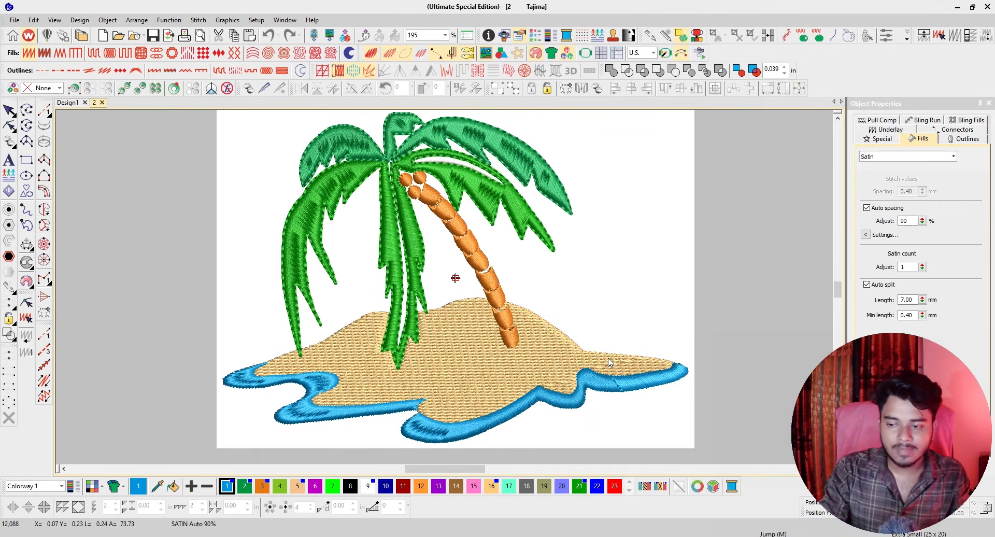
scroll(609, 358, "down", 2)
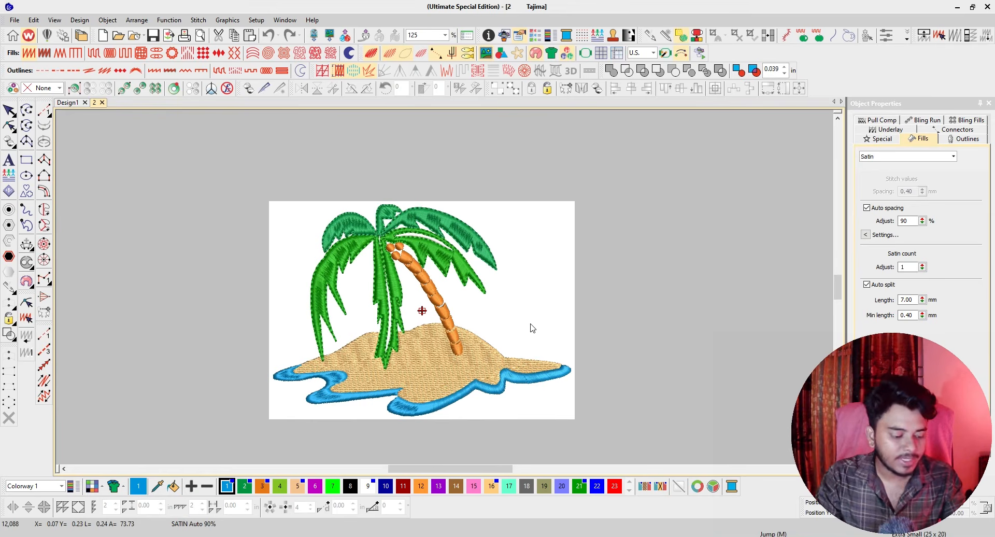
key("Print")
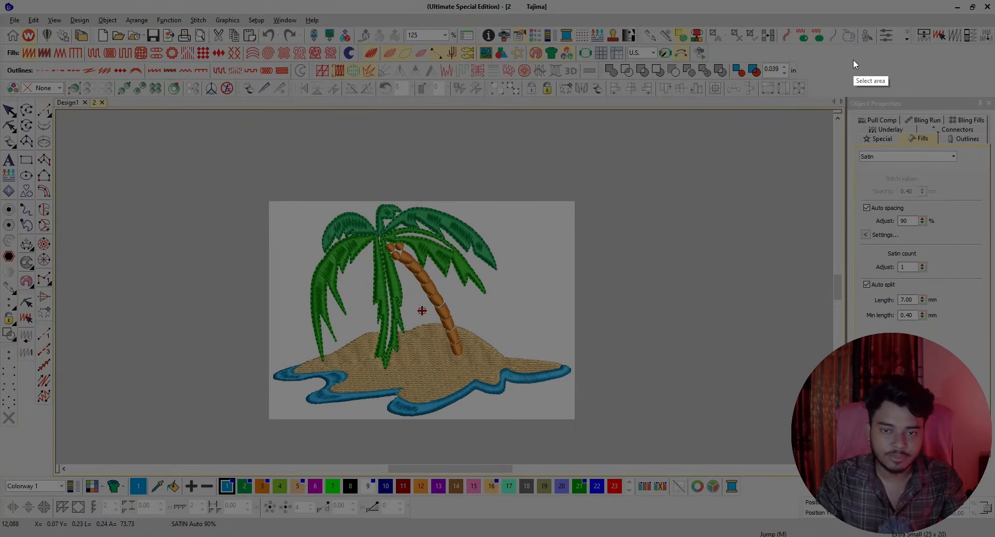
left_click_drag(831, 54, 952, 102)
key("Escape")
Check the list of available toolbars to see which ones are enabled.
right_click(34, 436)
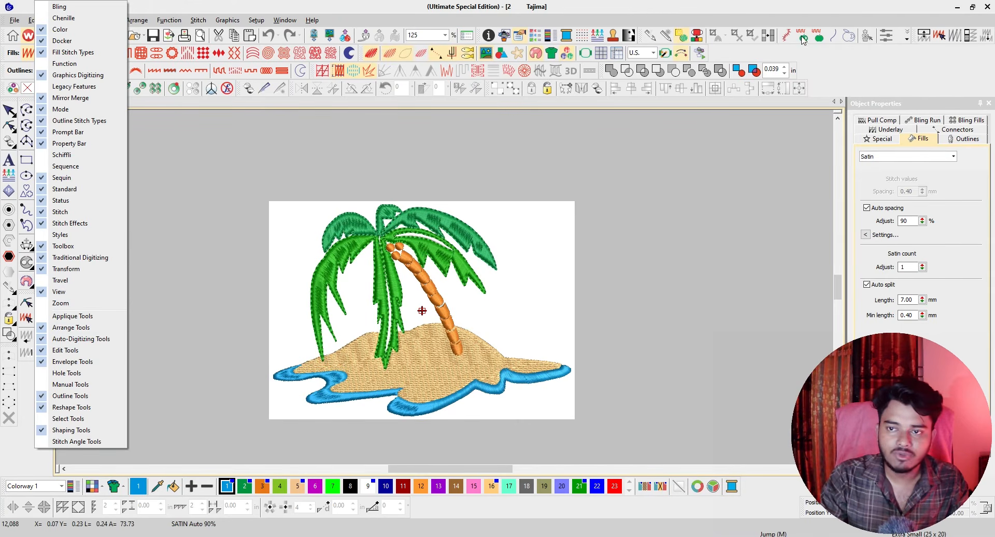
left_click(828, 53)
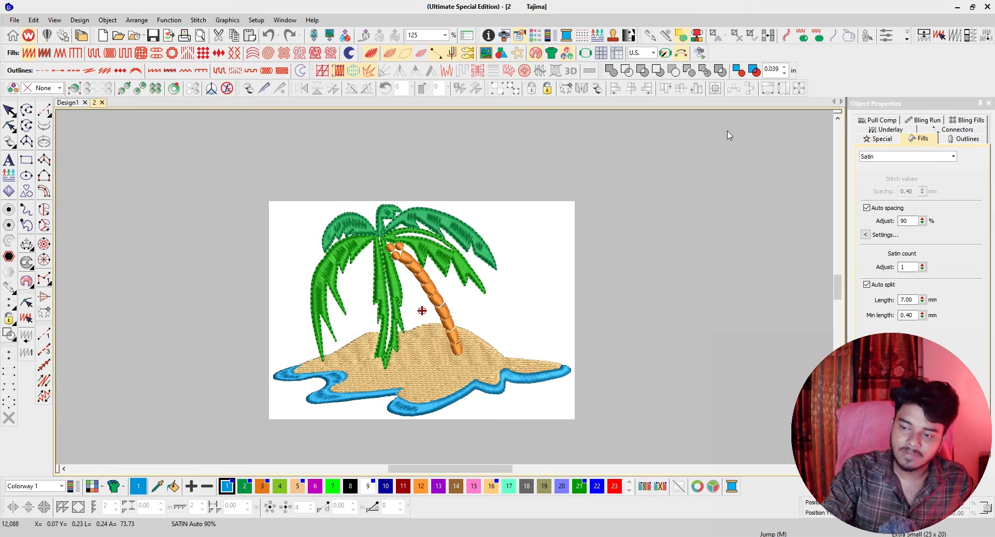
right_click(856, 76)
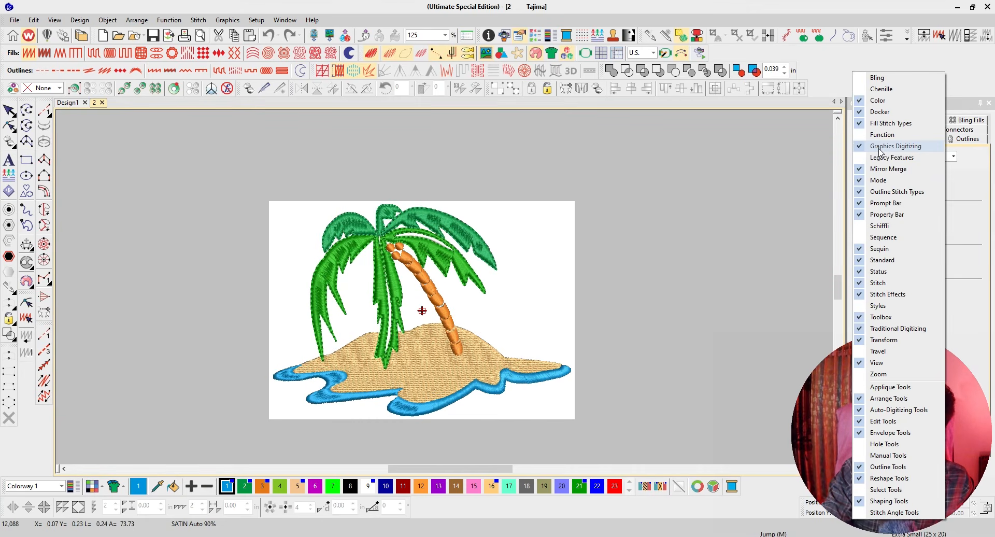
left_click(829, 71)
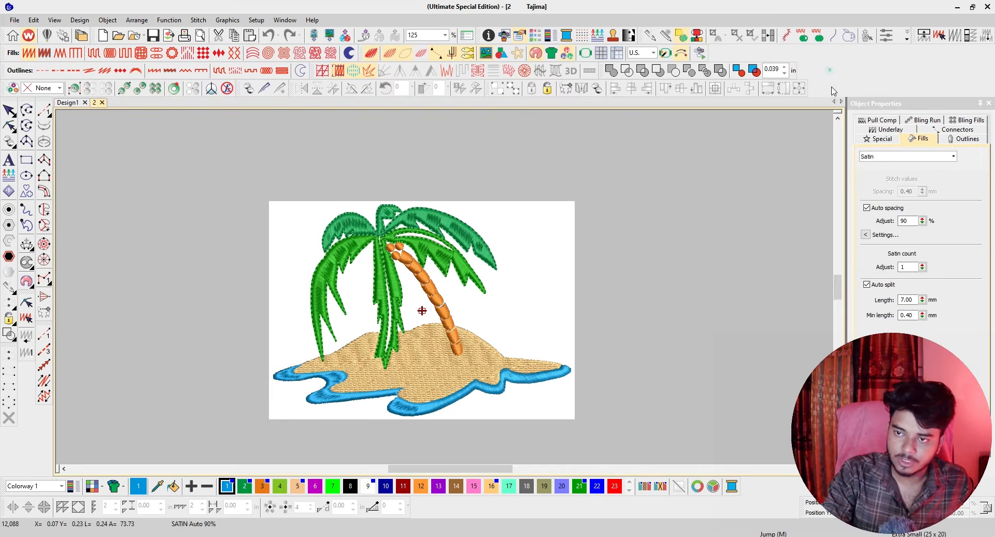
left_click(823, 57)
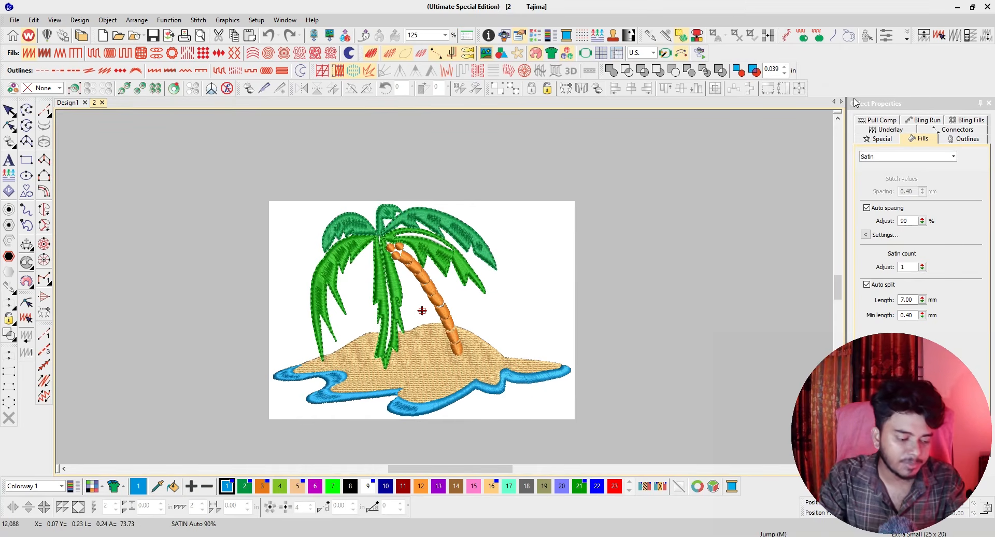
key("Print")
left_click_drag(836, 51, 991, 94)
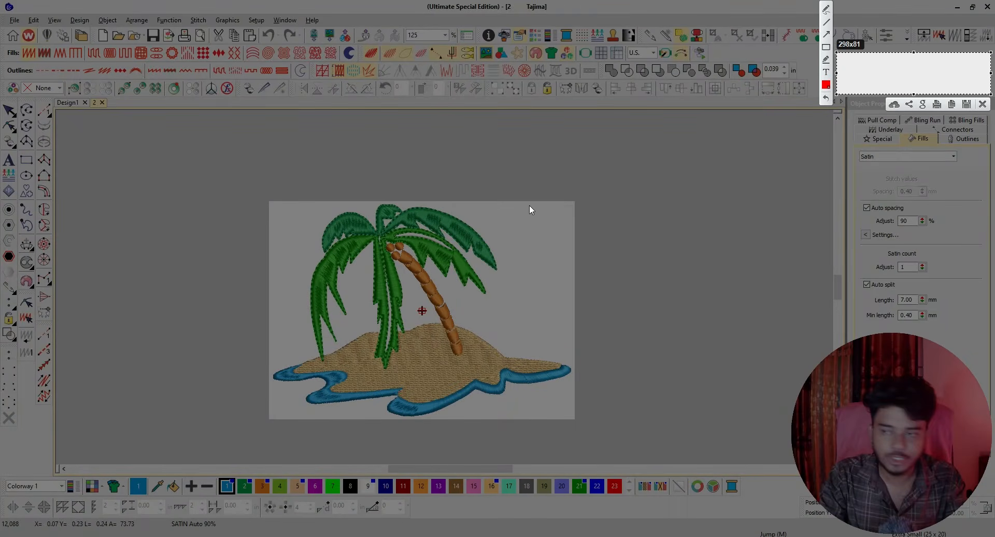
key("Escape")
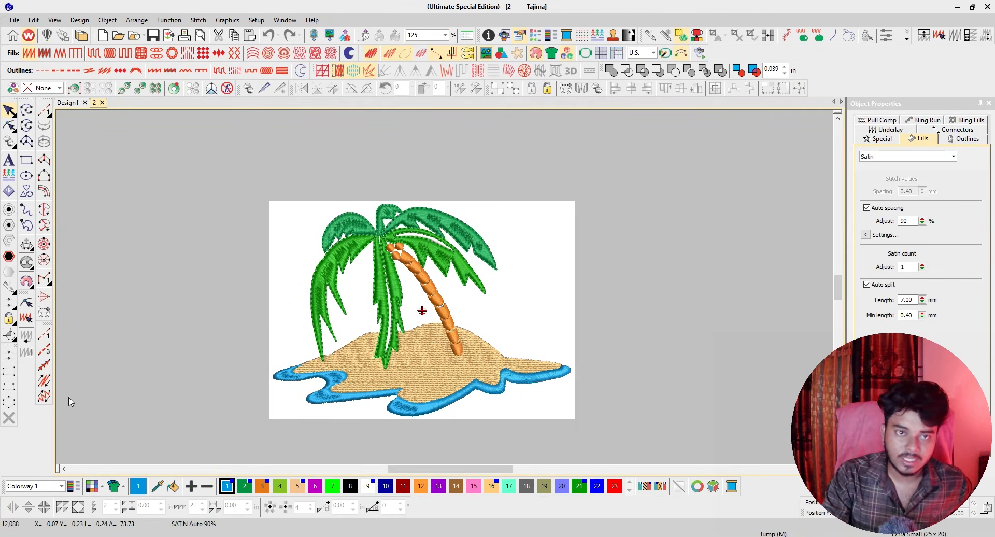
Review the Toolbars options for the workspace without changing any of them.
left_click(285, 20)
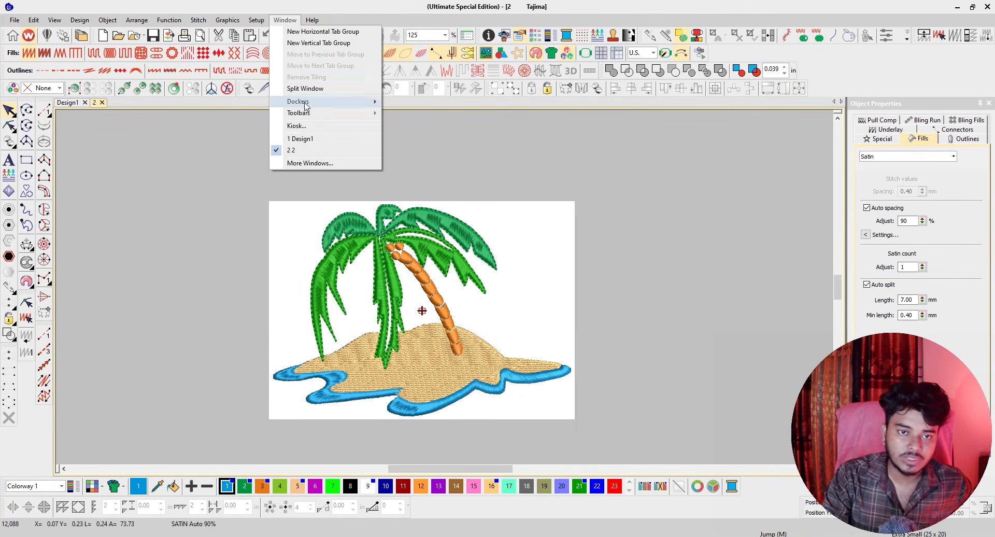
mouse_move(354, 118)
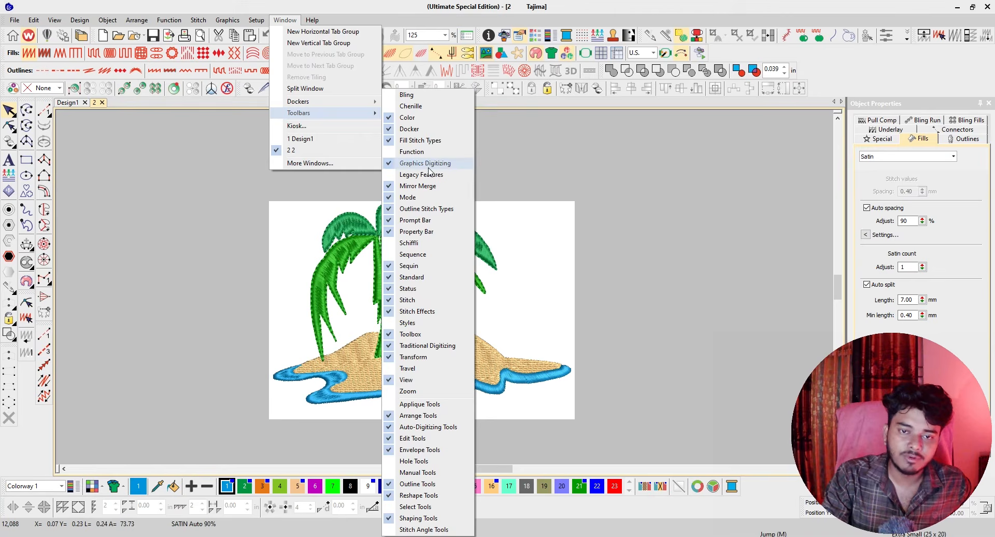
left_click(854, 57)
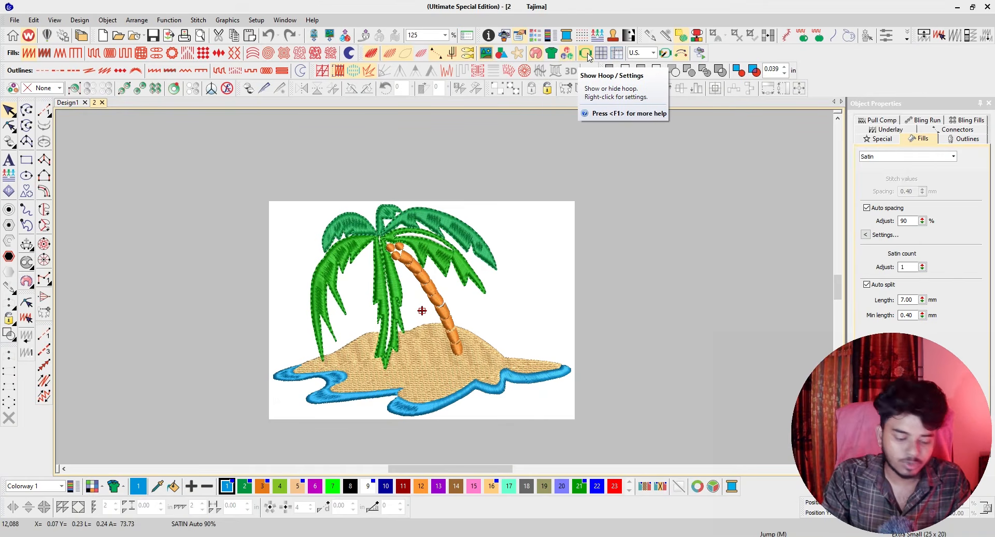
key("Print")
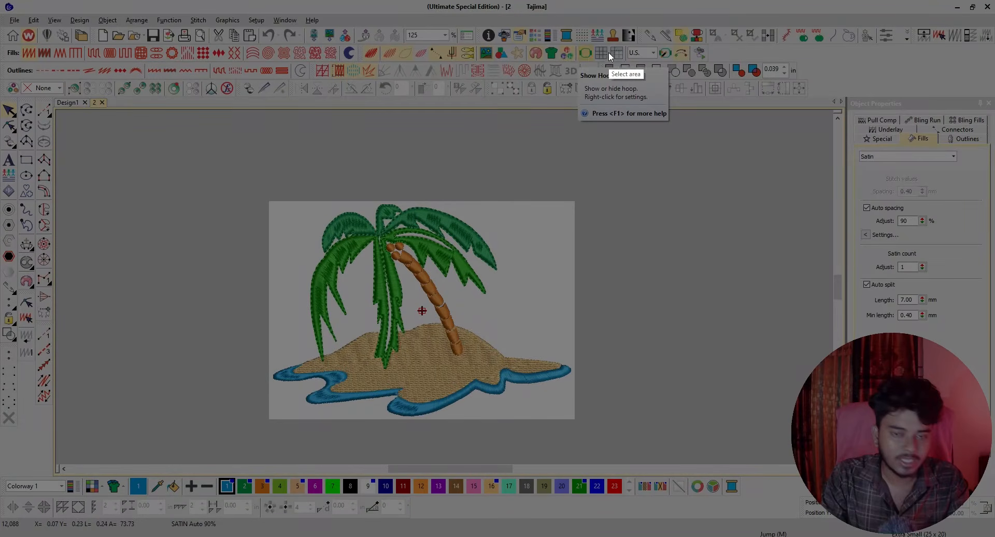
left_click_drag(599, 34, 564, 77)
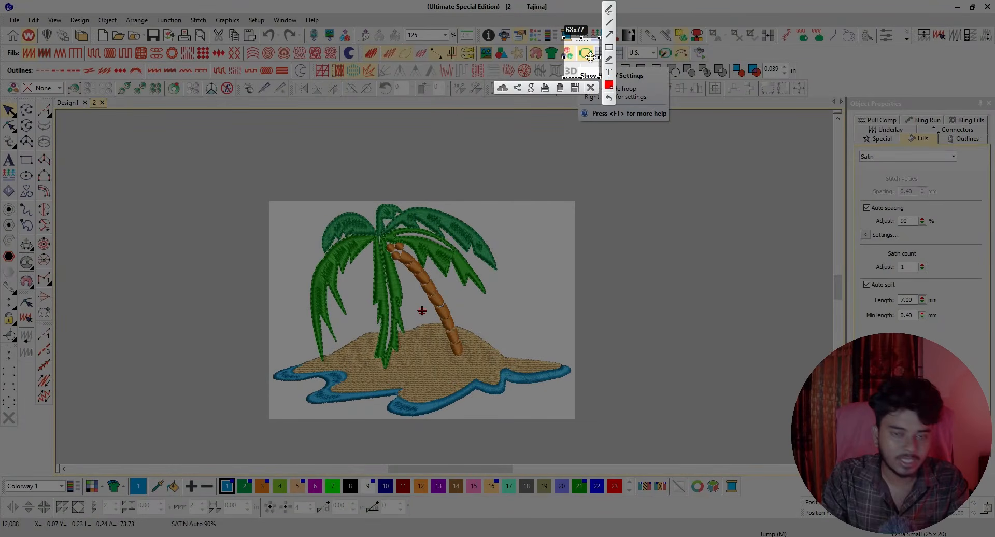
left_click(591, 88)
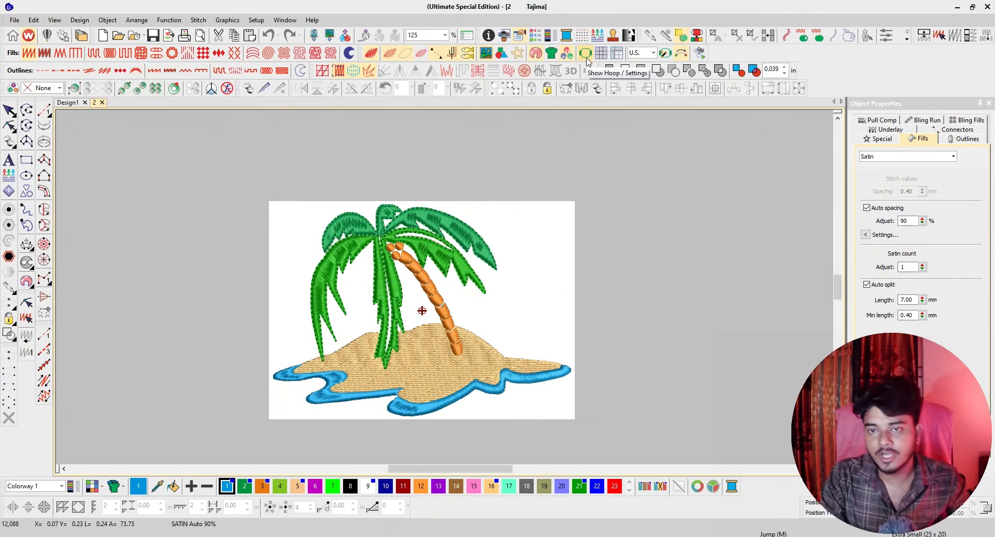
Display the hoop over the palm tree design and take a brief look at the hoop options.
left_click(588, 58)
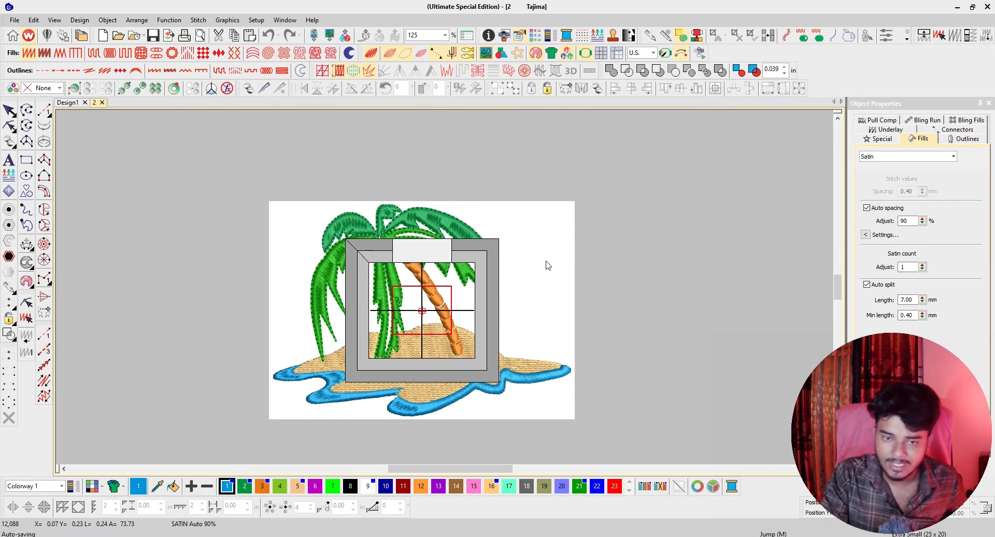
right_click(588, 54)
left_click(624, 138)
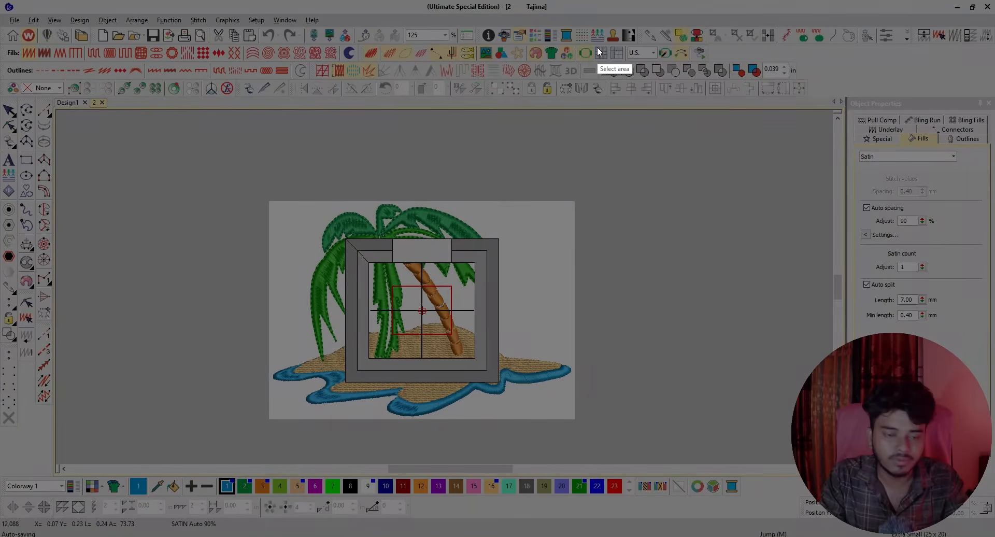
left_click_drag(597, 38, 570, 76)
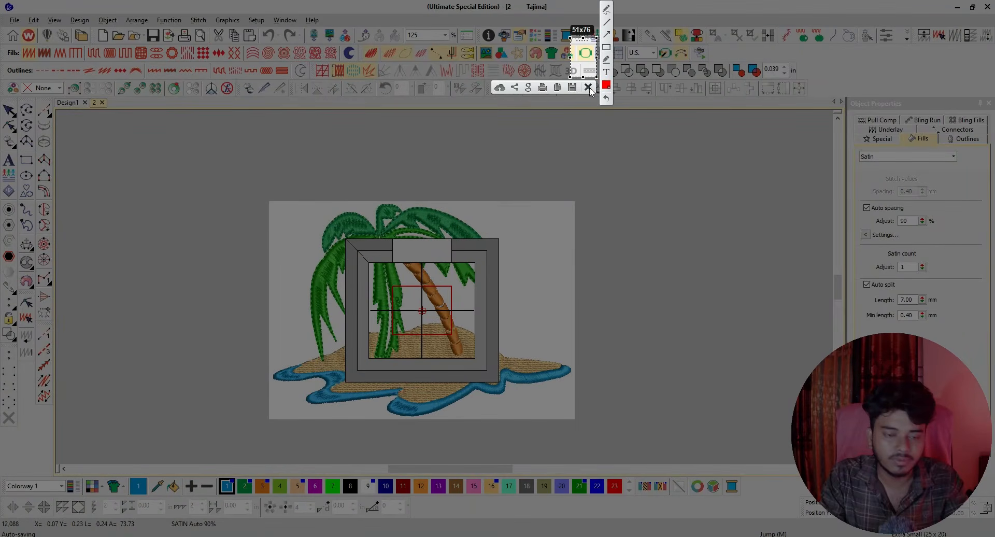
left_click(589, 88)
Change the hoop shown around the design to Barudan 12 cm in the hoop options.
right_click(587, 54)
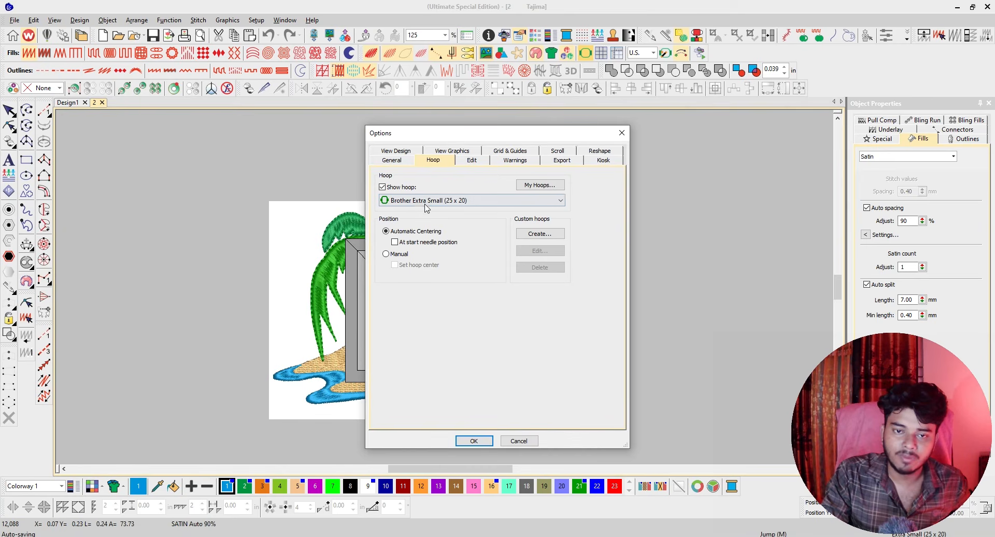
left_click(560, 204)
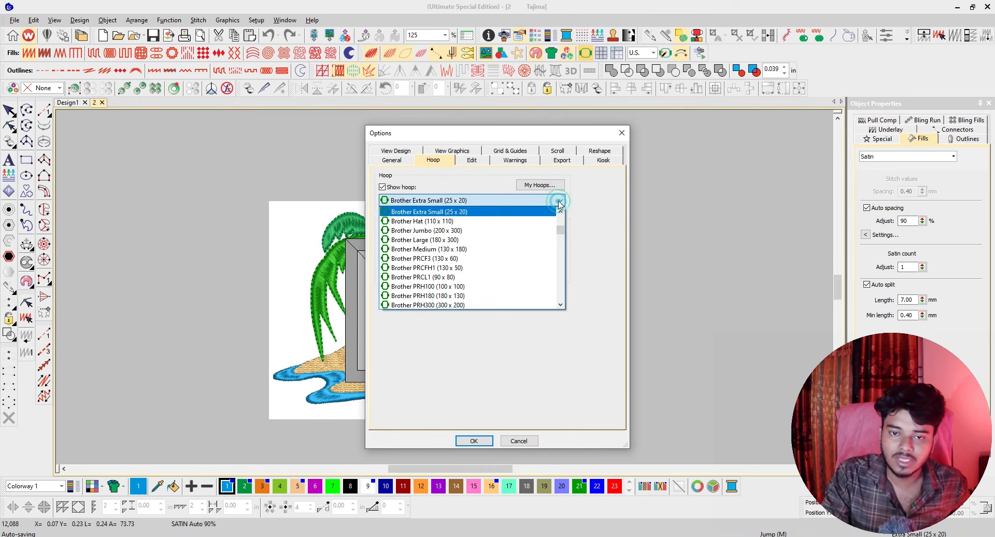
scroll(442, 269, "down", 3)
scroll(442, 269, "down", 2)
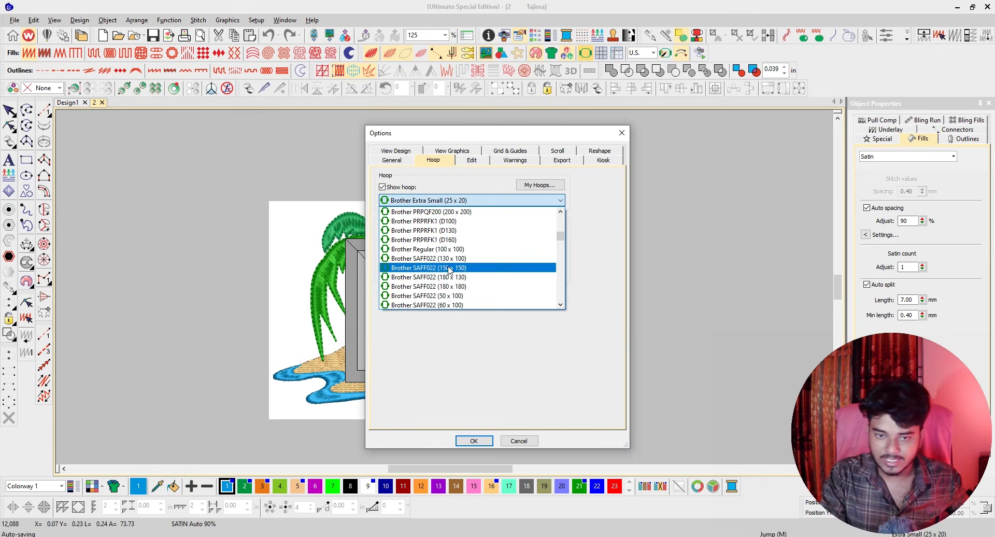
scroll(449, 269, "up", 5)
scroll(450, 267, "up", 8)
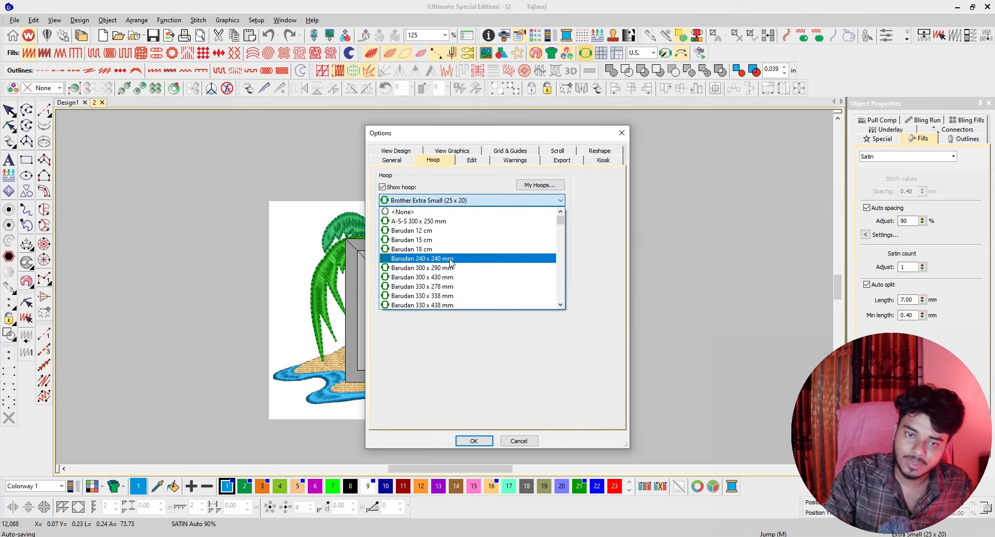
left_click(429, 231)
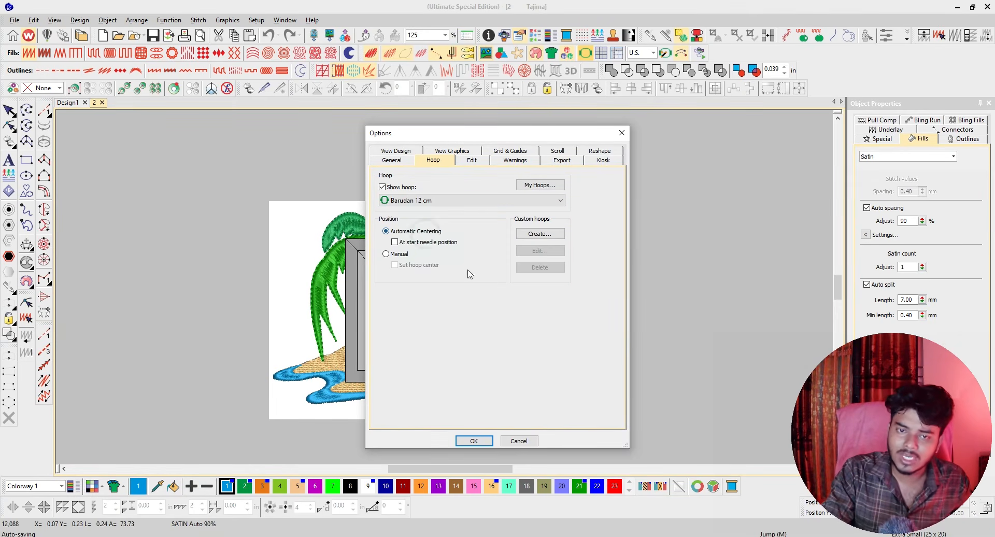
left_click(469, 440)
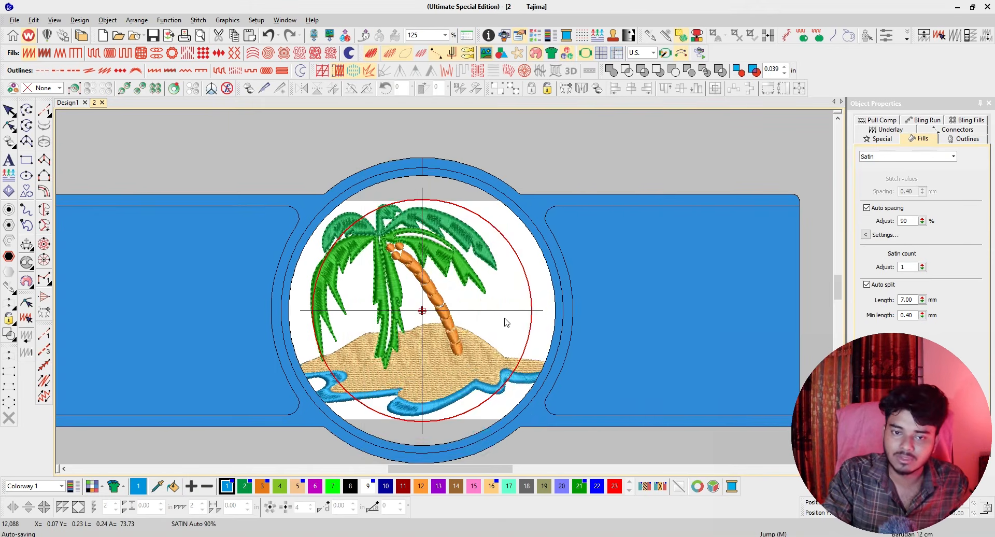
Examine how the palm tree design fits within the hoop frame and its red stitching boundary.
scroll(447, 291, "down", 4)
scroll(446, 291, "up", 3)
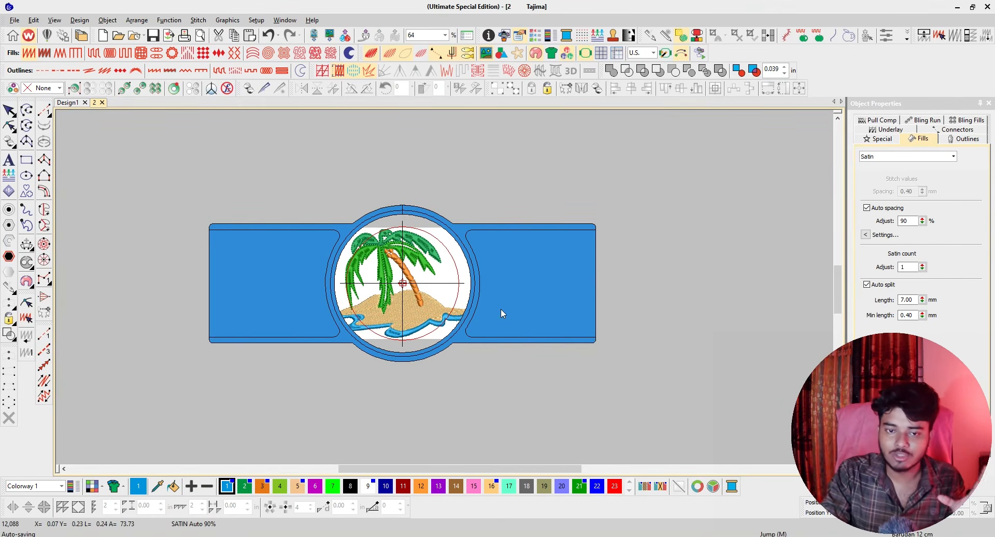
scroll(501, 308, "up", 2)
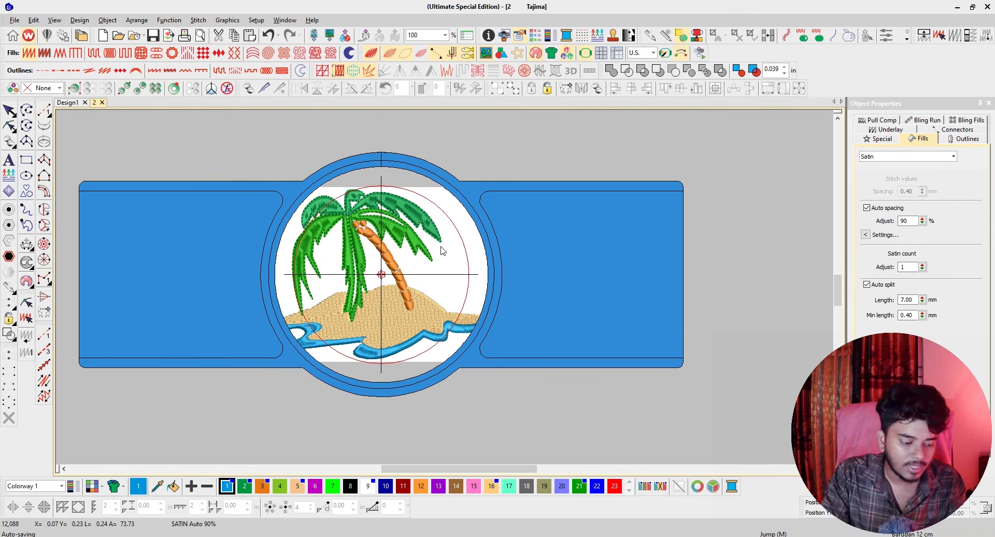
key("Print")
left_click_drag(473, 174, 288, 376)
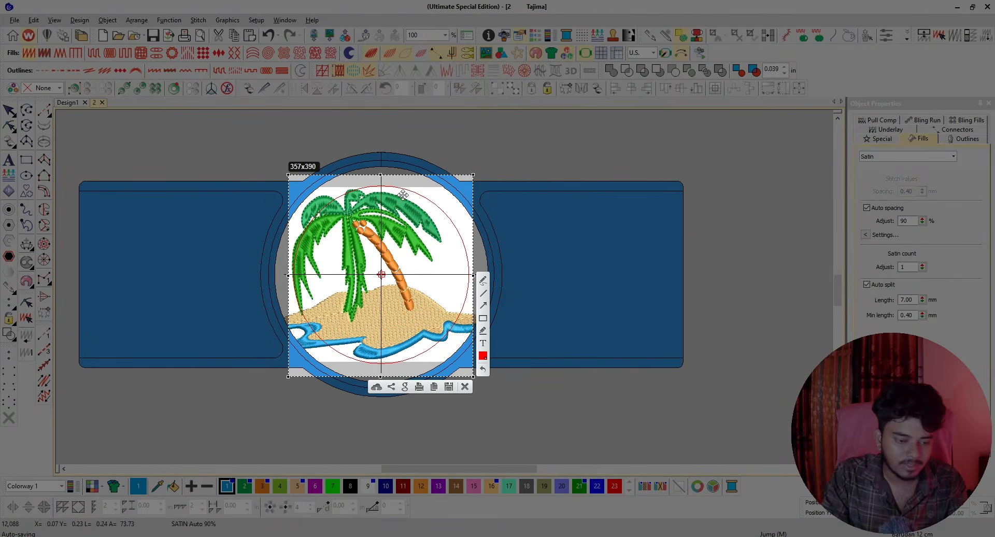
left_click(466, 387)
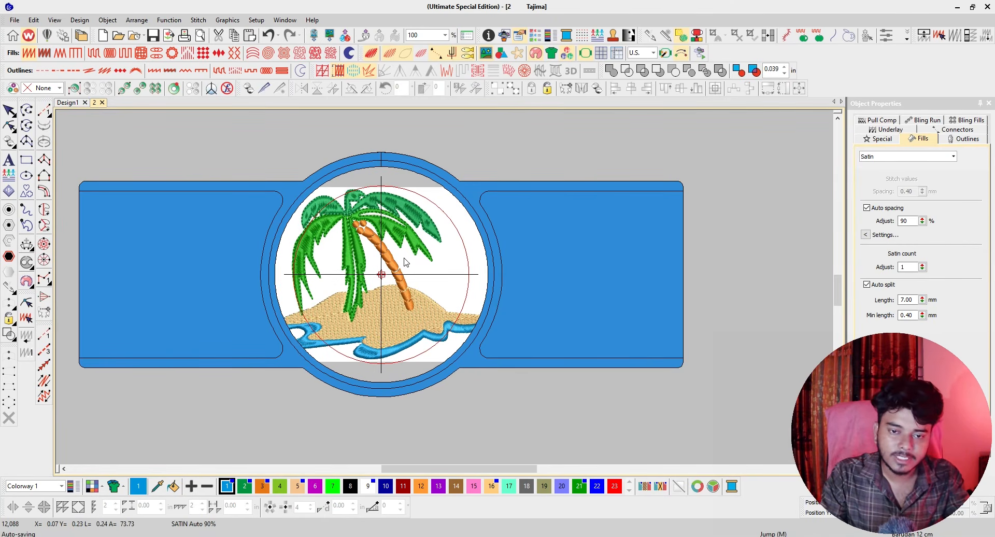
scroll(393, 224, "up", 3)
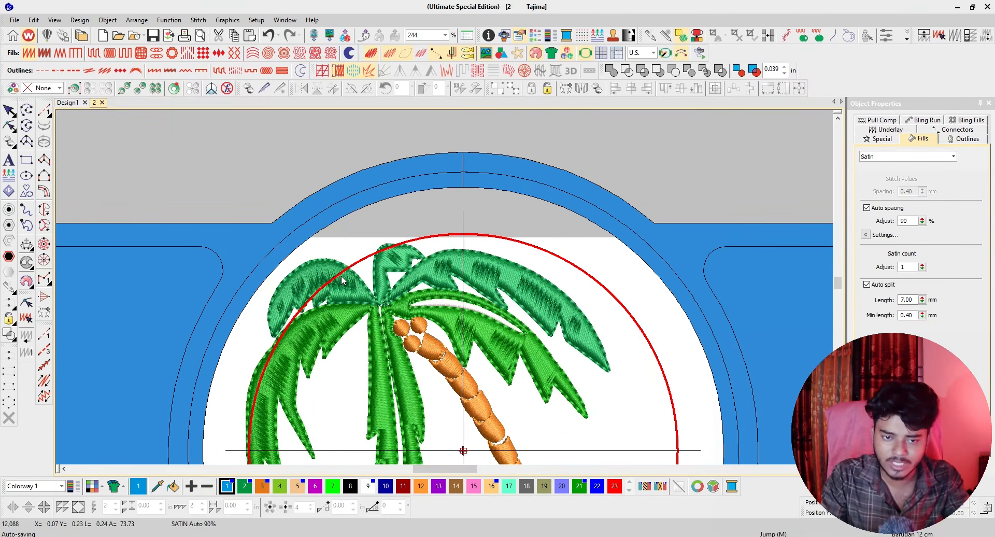
scroll(342, 281, "down", 3)
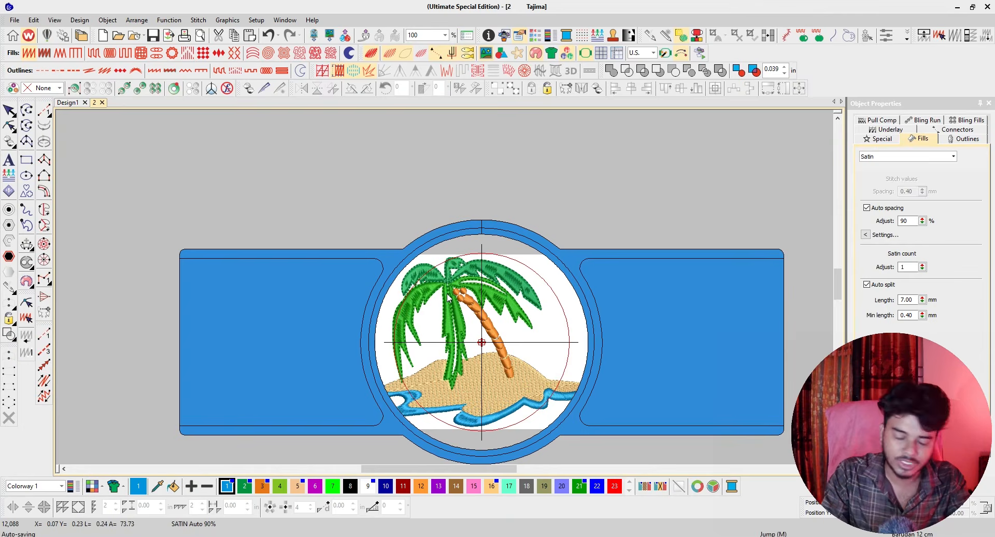
scroll(459, 292, "down", 1)
scroll(456, 246, "up", 1)
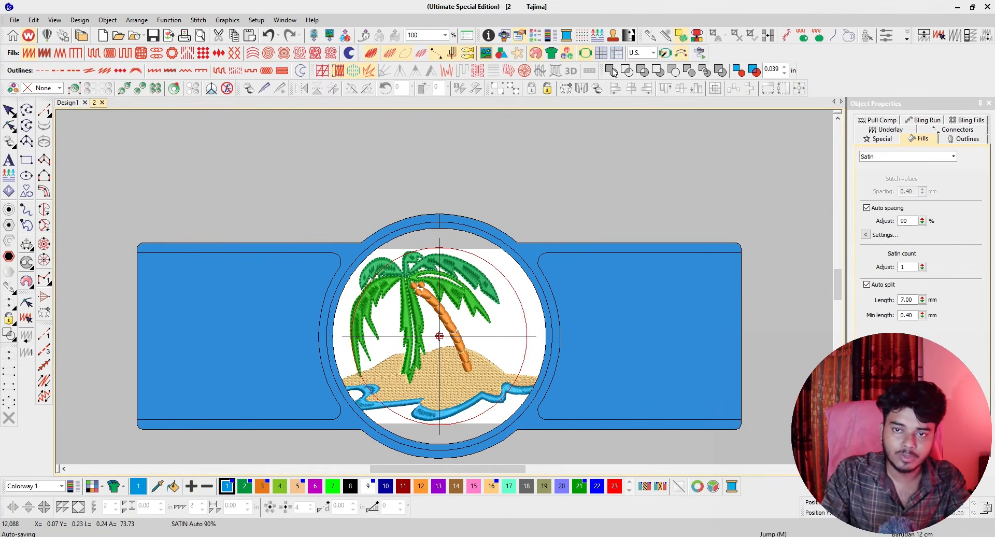
Toggle the hoop display off and on to compare the palm tree design with and without the hoop.
left_click(586, 54)
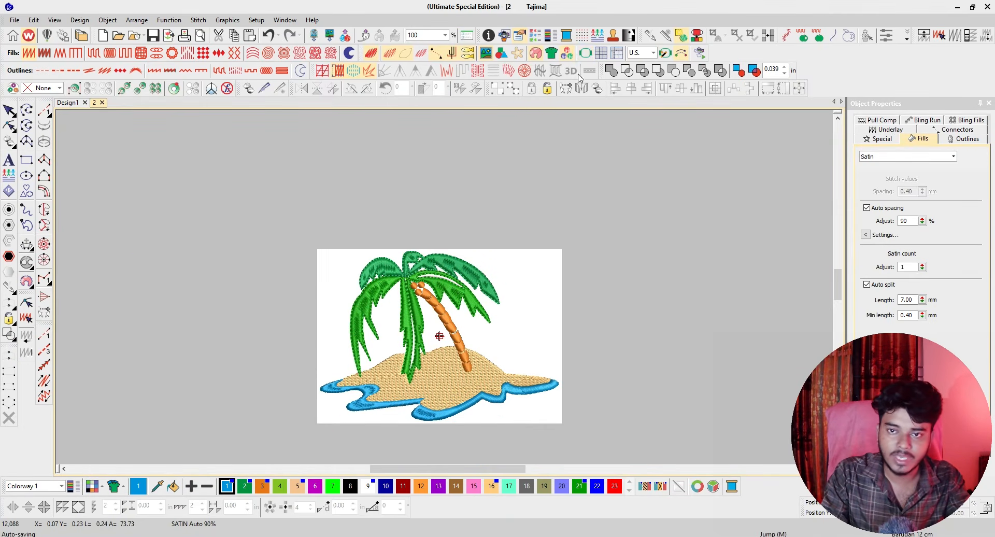
left_click(587, 54)
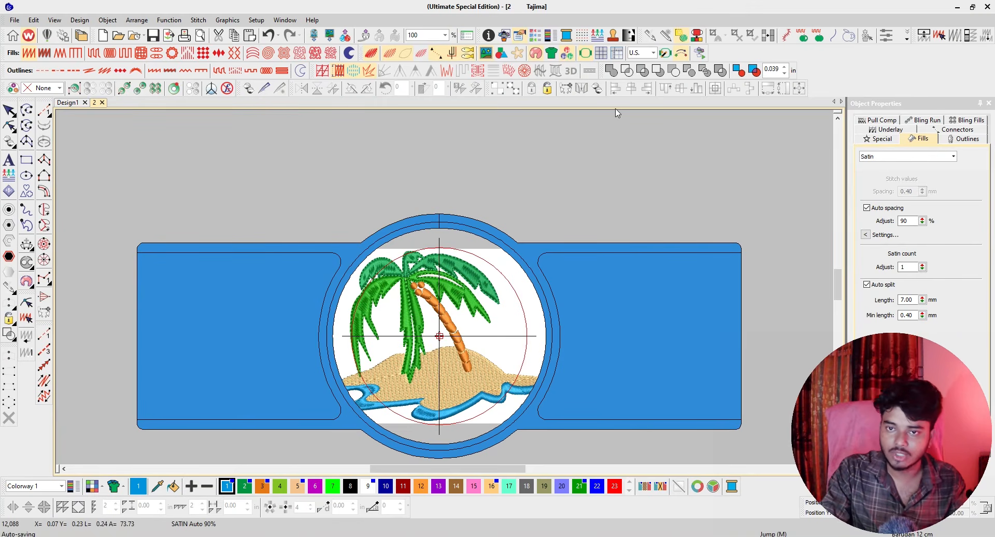
left_click(586, 53)
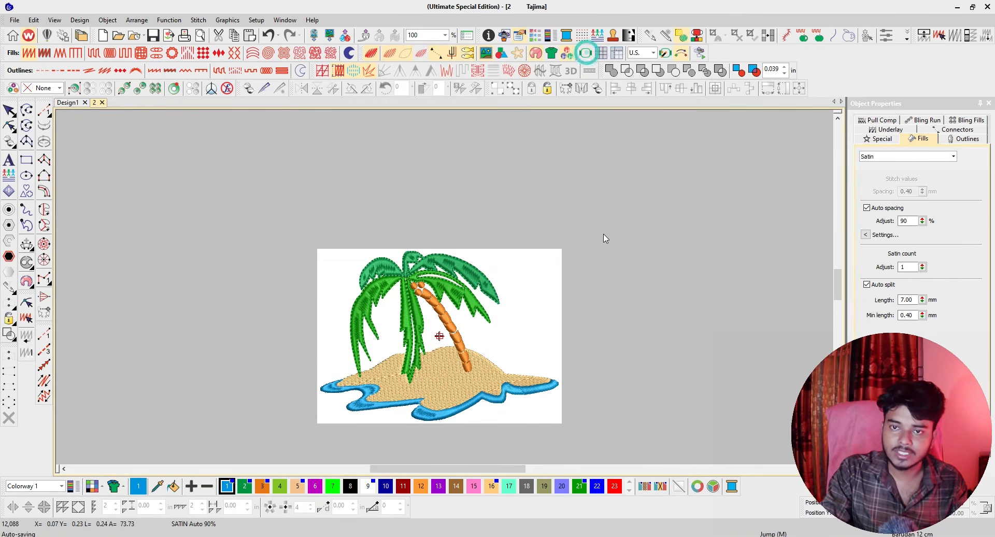
left_click(588, 53)
left_click(587, 54)
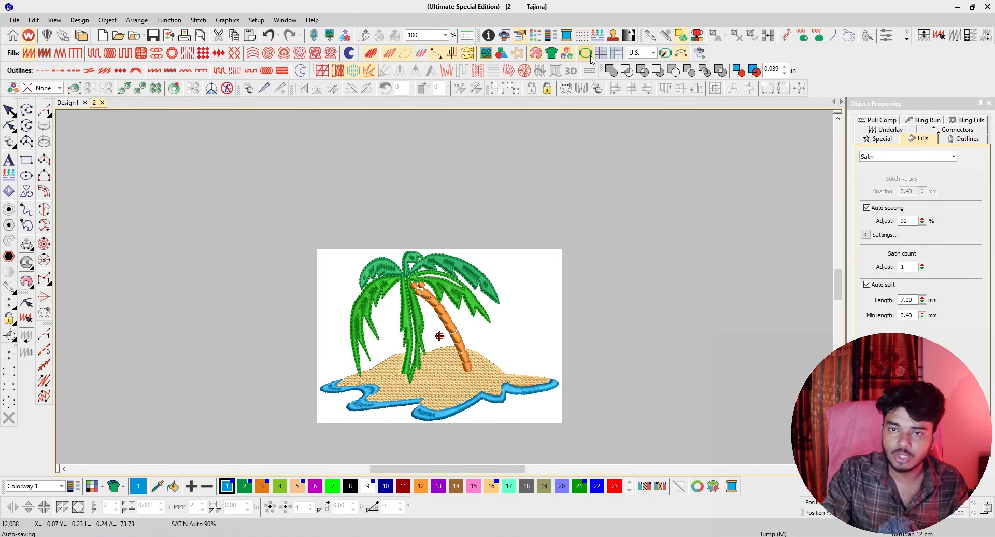
Browse the My Hoops list from the hoop options and leave without changing the hoop selection.
right_click(589, 53)
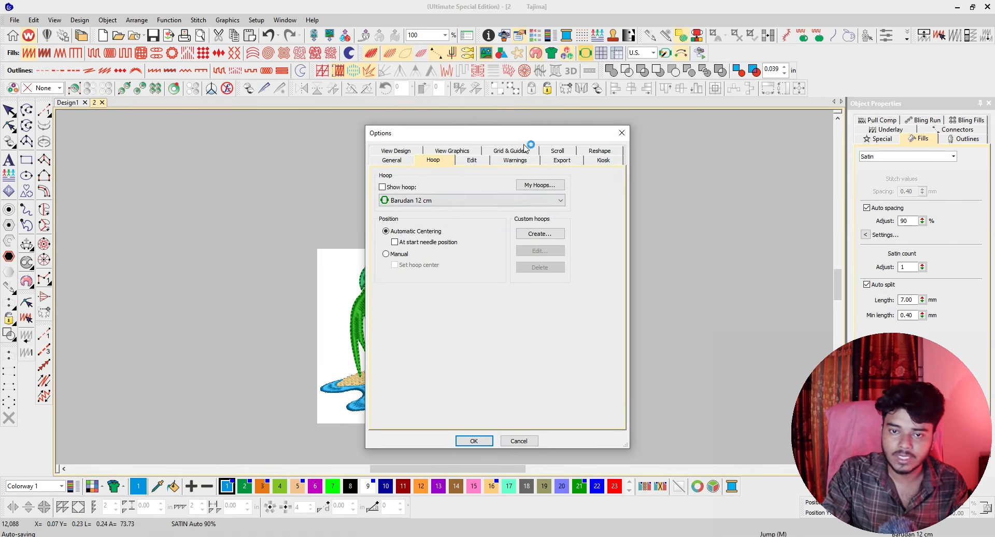
left_click(542, 185)
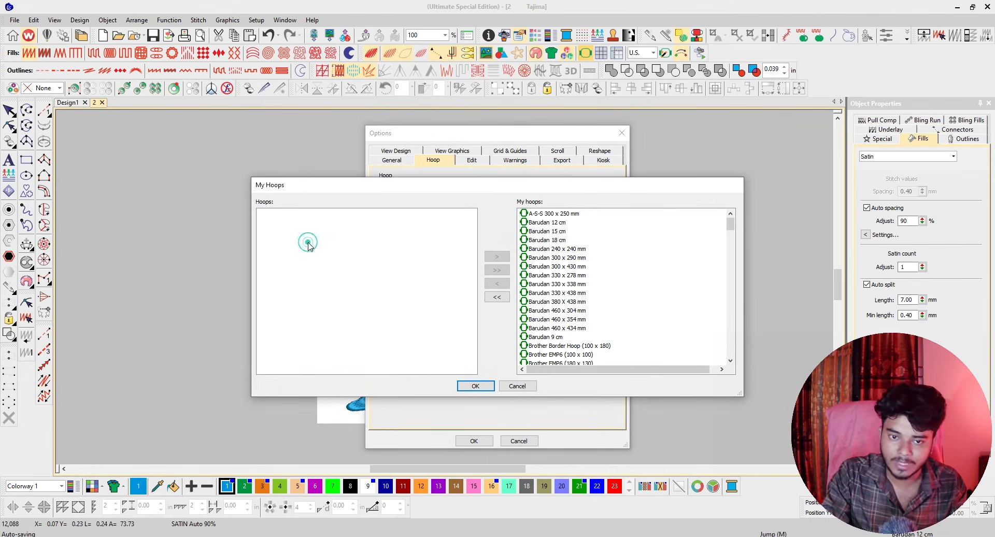
scroll(565, 342, "down", 10)
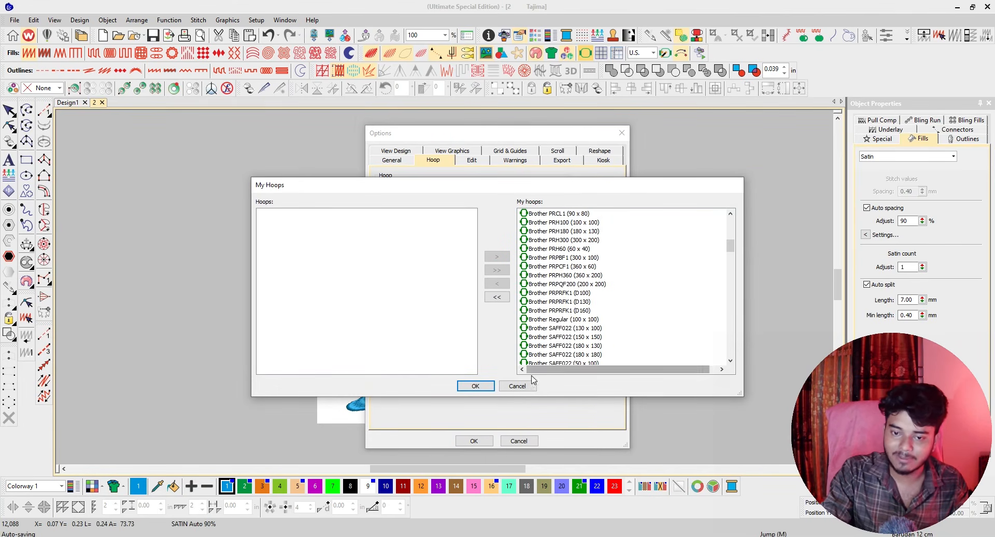
left_click(518, 388)
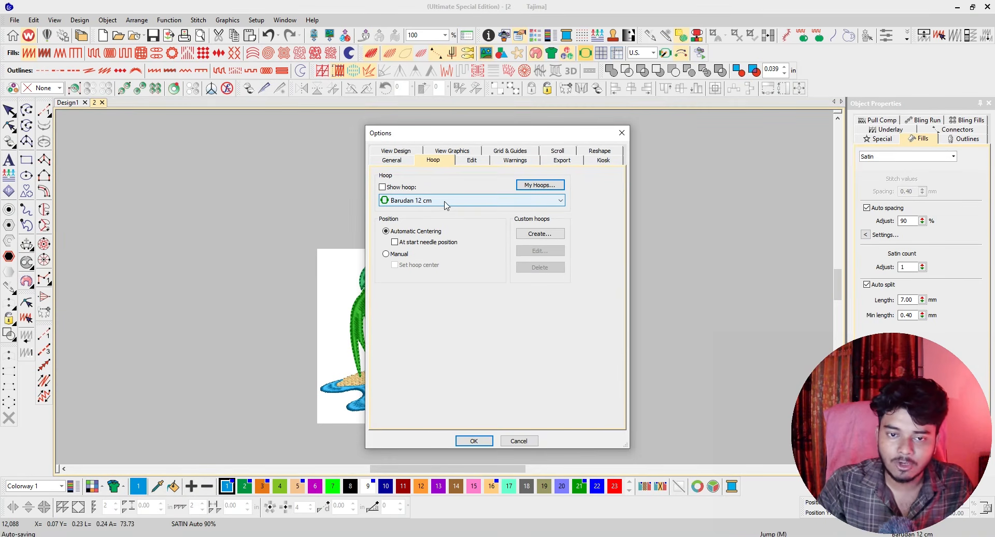
left_click(520, 440)
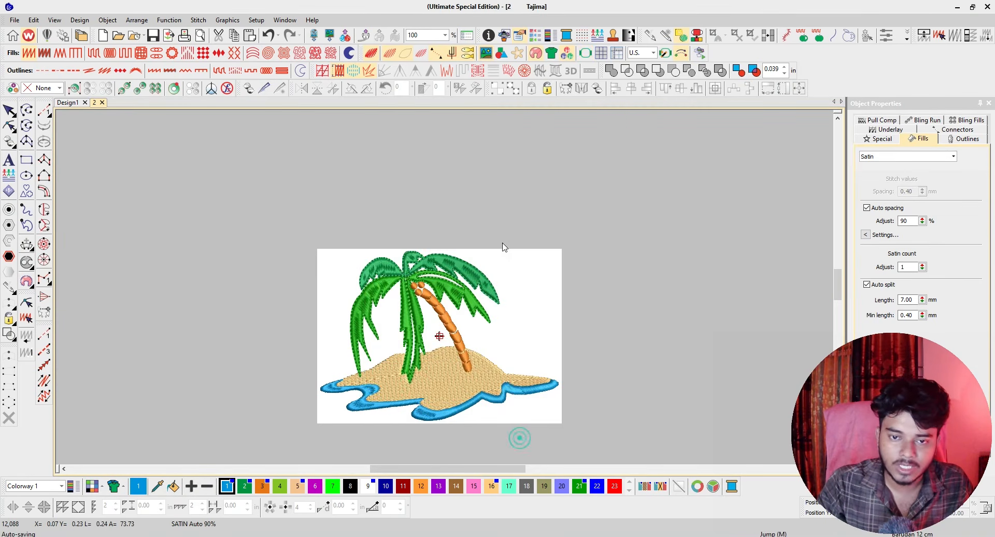
Display the hoop around the palm tree design again and take a trial measurement from the hoop's centre.
left_click(586, 53)
left_click(586, 53)
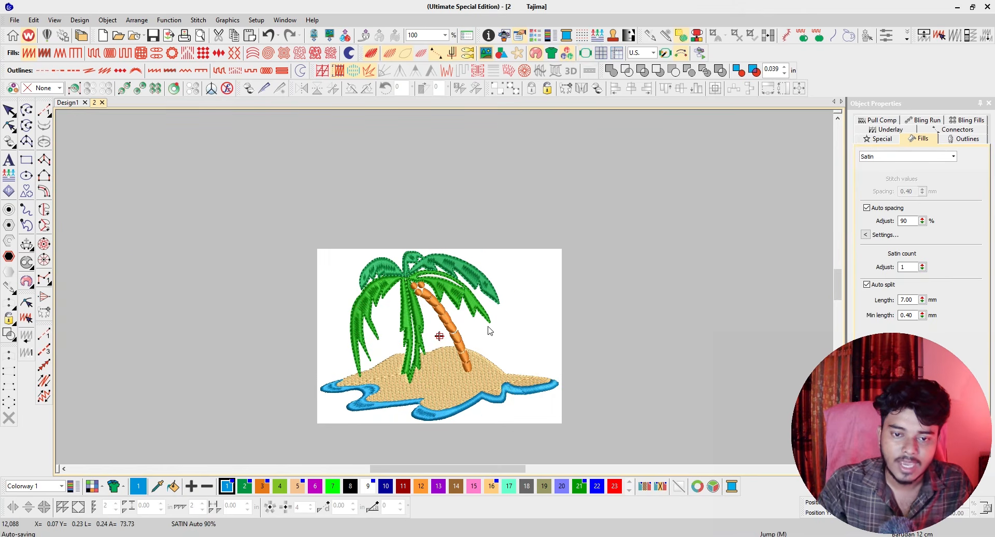
left_click(586, 53)
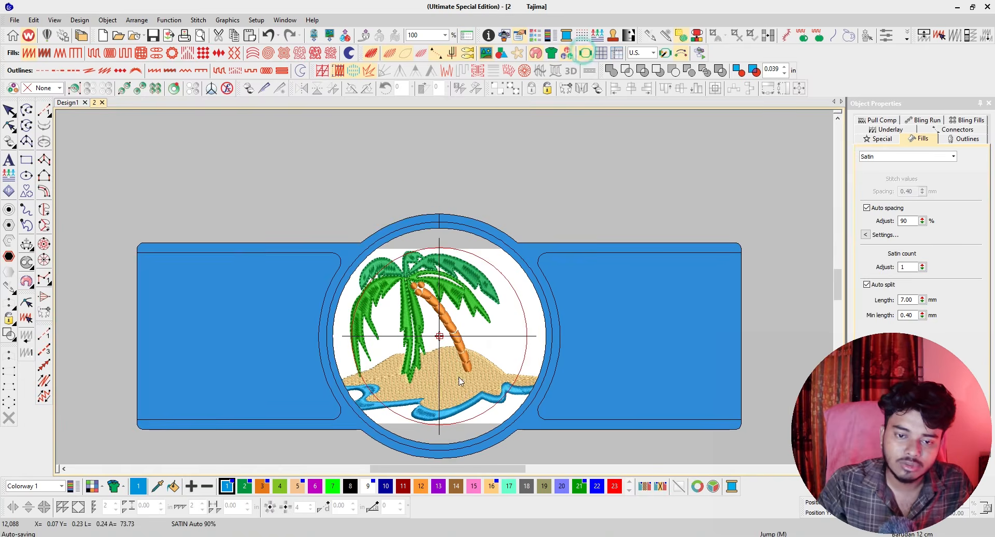
scroll(438, 360, "up", 1)
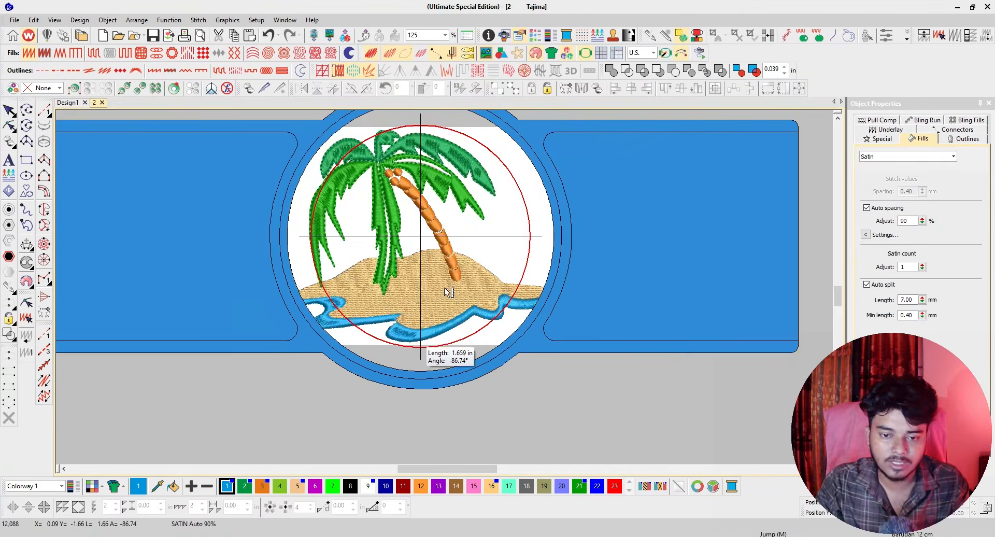
scroll(428, 345, "up", 3)
scroll(432, 204, "down", 3)
scroll(422, 171, "up", 2)
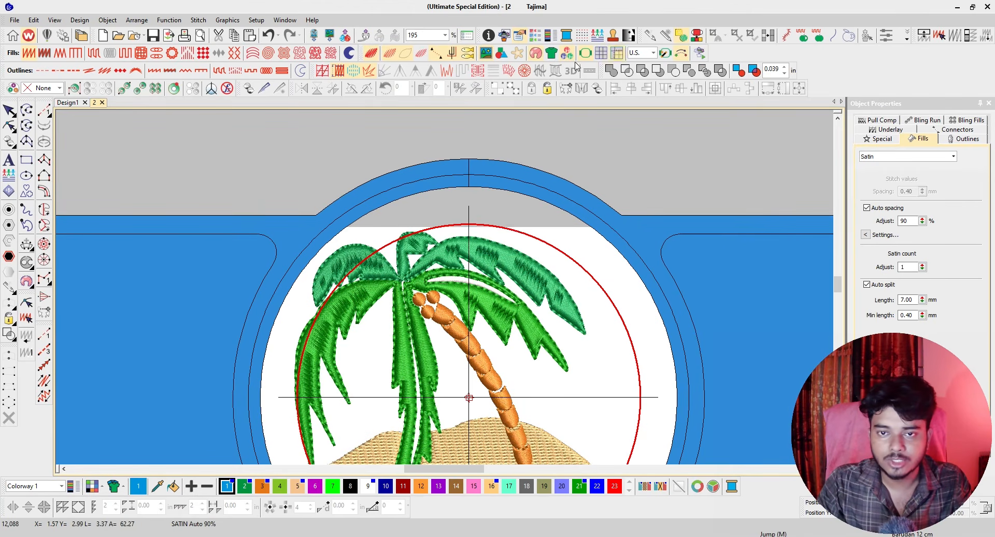
Switch the measurement units to Metric for a quick check, and return them to U.S.
left_click(652, 53)
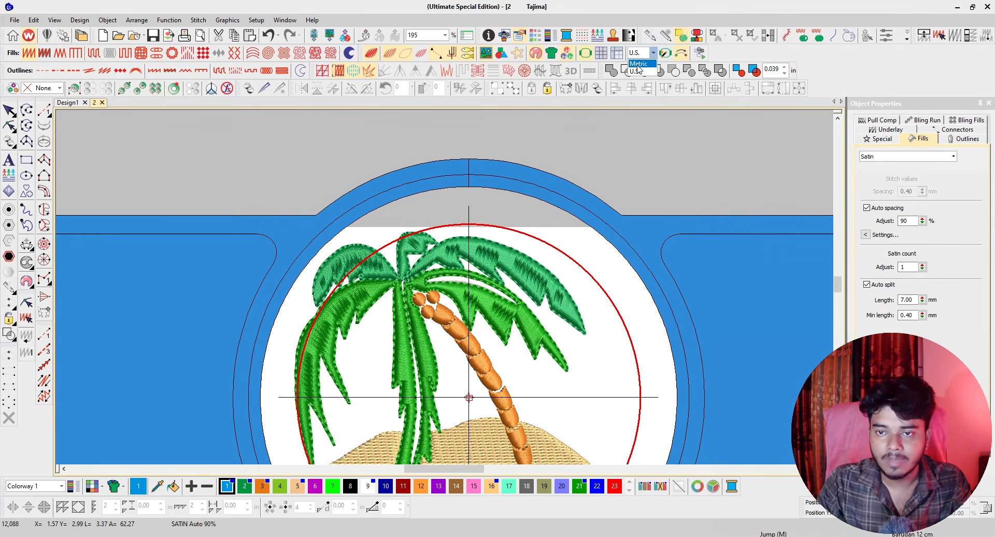
left_click(637, 64)
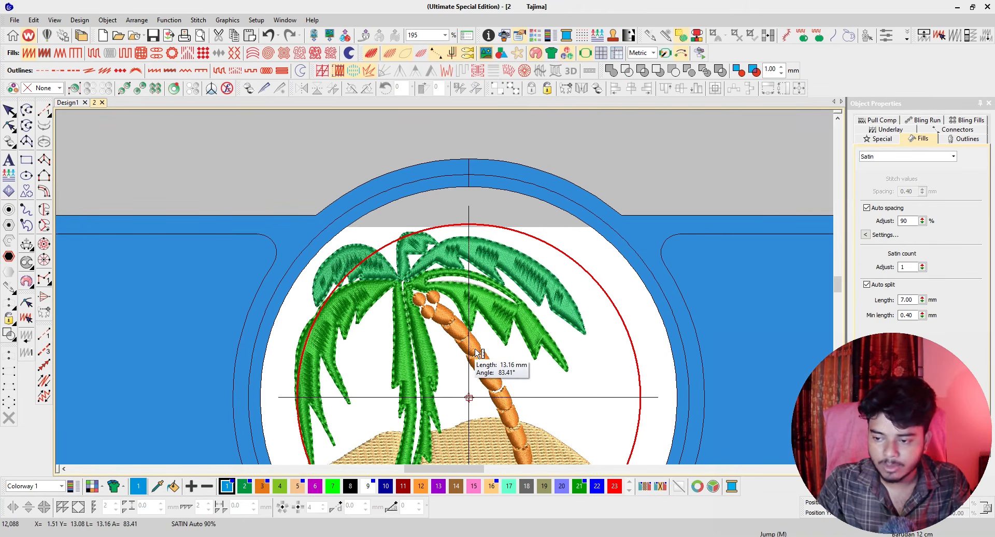
left_click(642, 53)
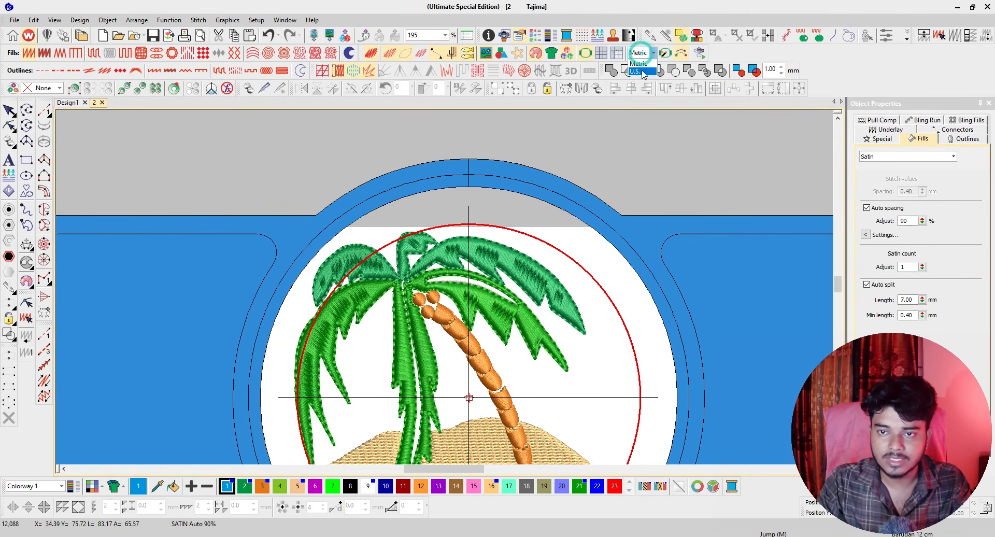
left_click(641, 73)
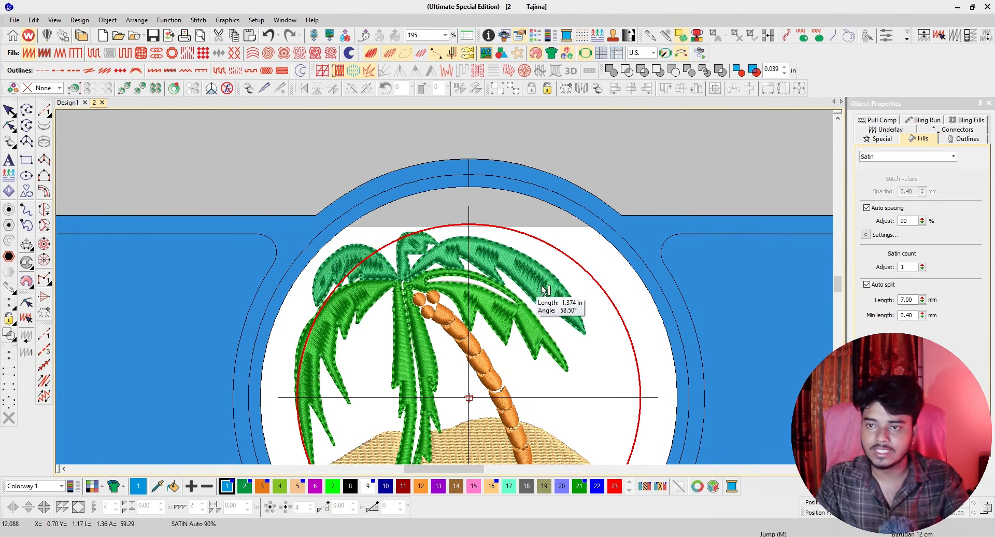
Measure the height of the hoop's red stitching boundary along its vertical centre line.
scroll(515, 406, "down", 2)
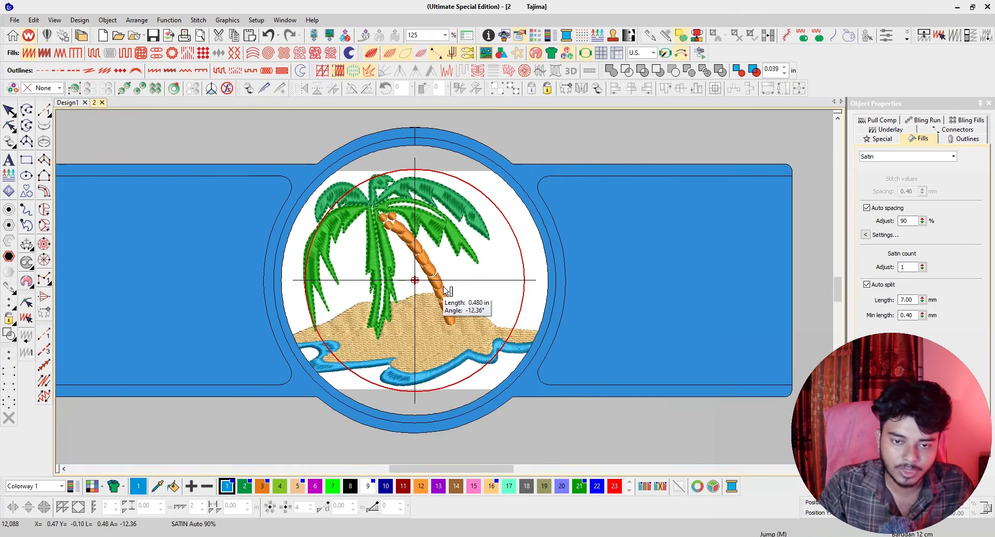
scroll(443, 291, "up", 3)
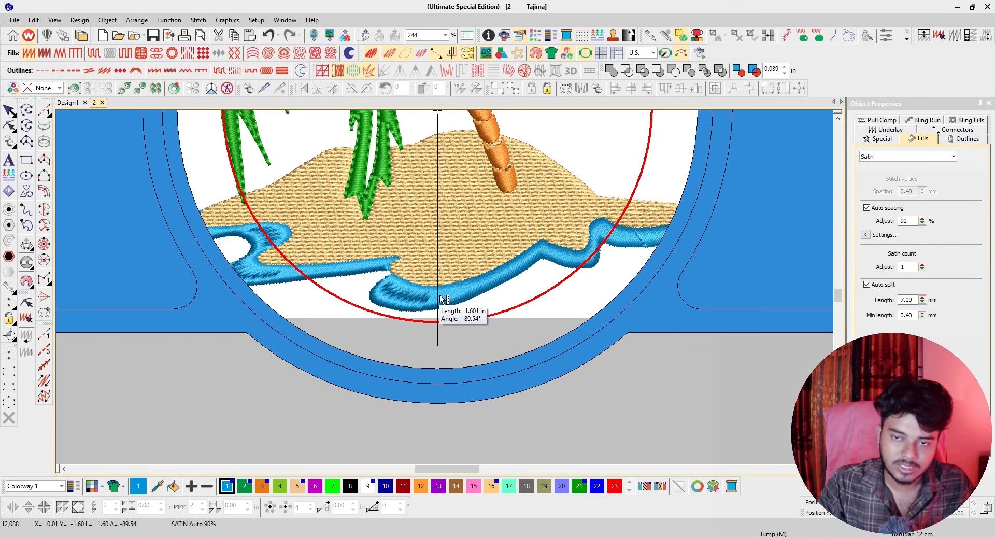
left_click(438, 322)
scroll(448, 282, "down", 6)
scroll(439, 269, "up", 7)
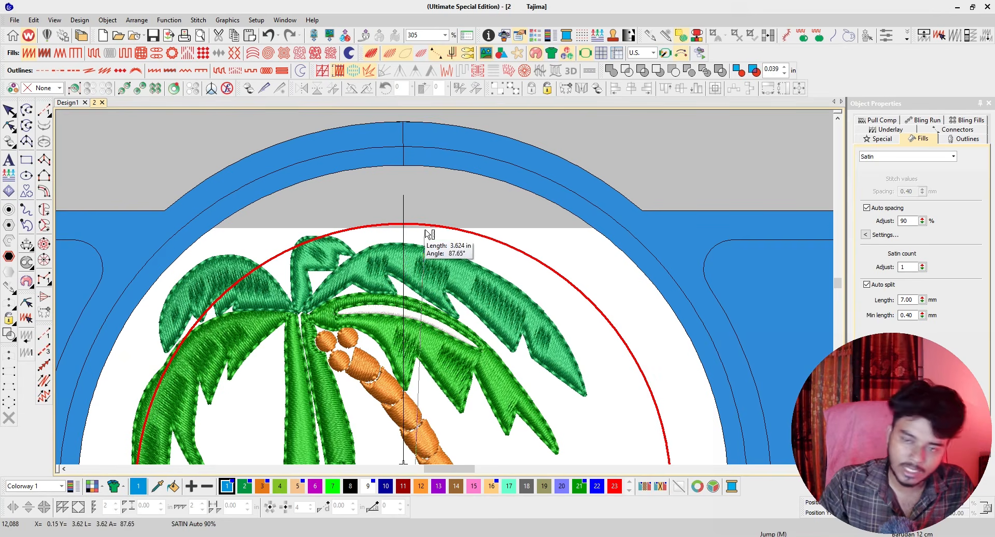
scroll(442, 296, "down", 2)
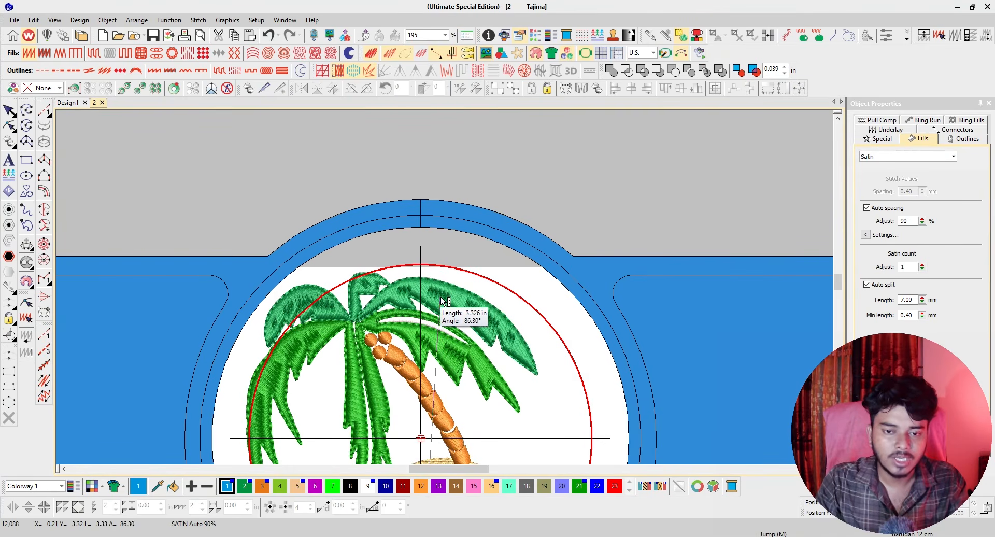
Measure the width of the red stitching boundary along the hoop's horizontal centre line.
scroll(444, 302, "up", 3)
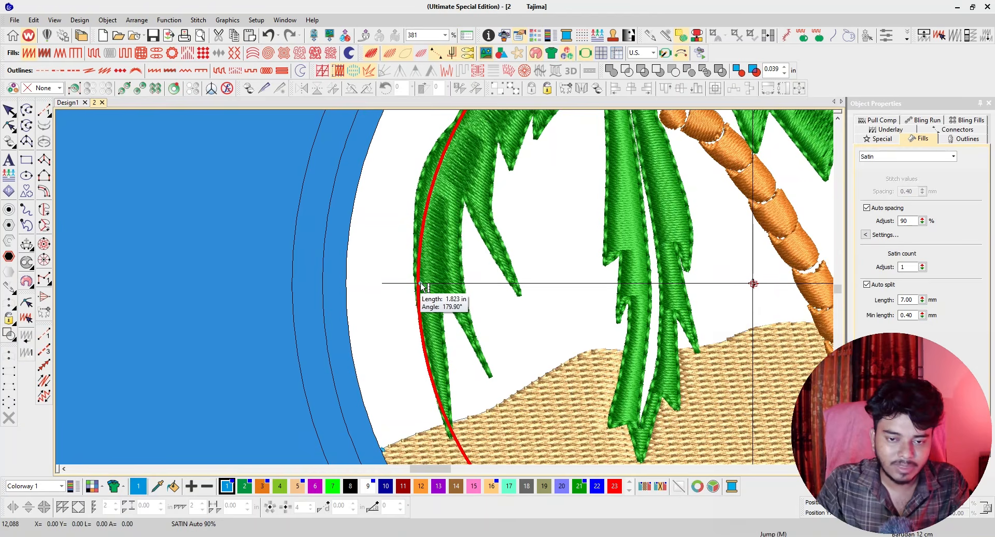
scroll(422, 287, "down", 3)
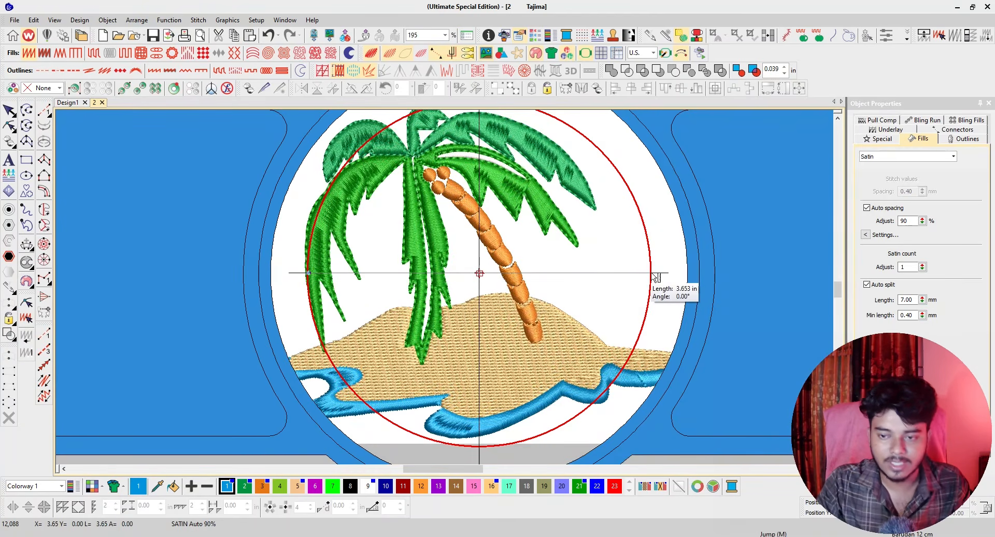
scroll(655, 279, "down", 3)
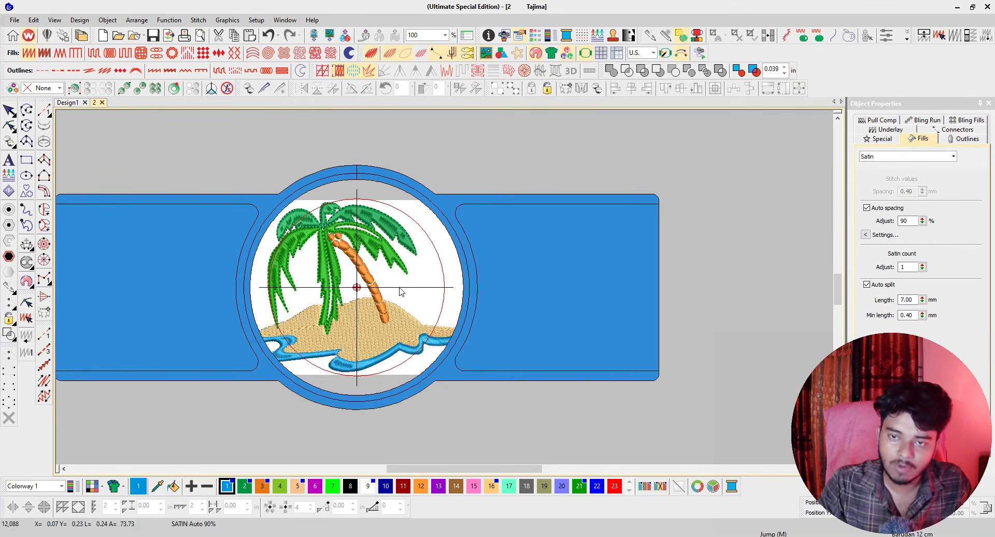
Review the available hoop sizes in the hoop options and close them without choosing another hoop.
left_click(589, 52)
left_click(589, 53)
right_click(589, 52)
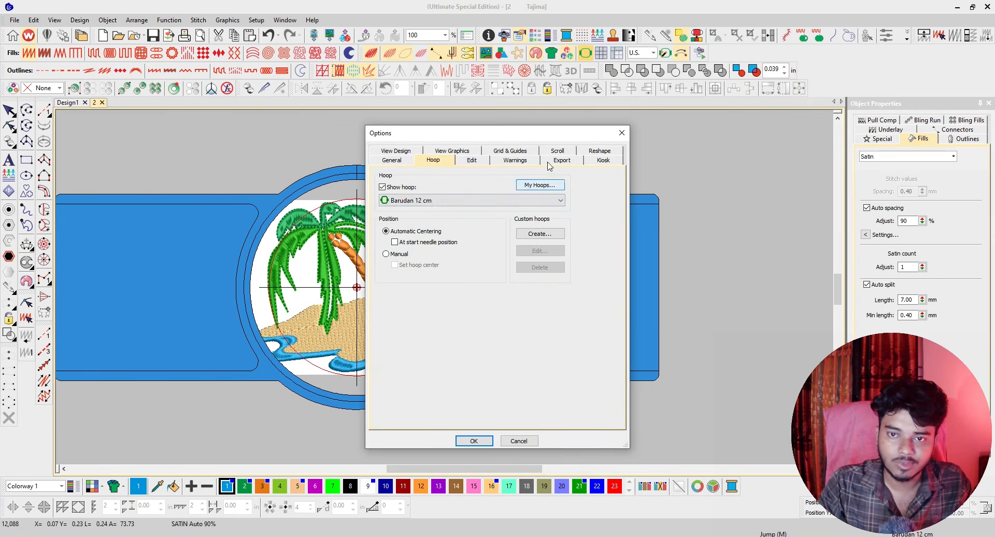
left_click(423, 201)
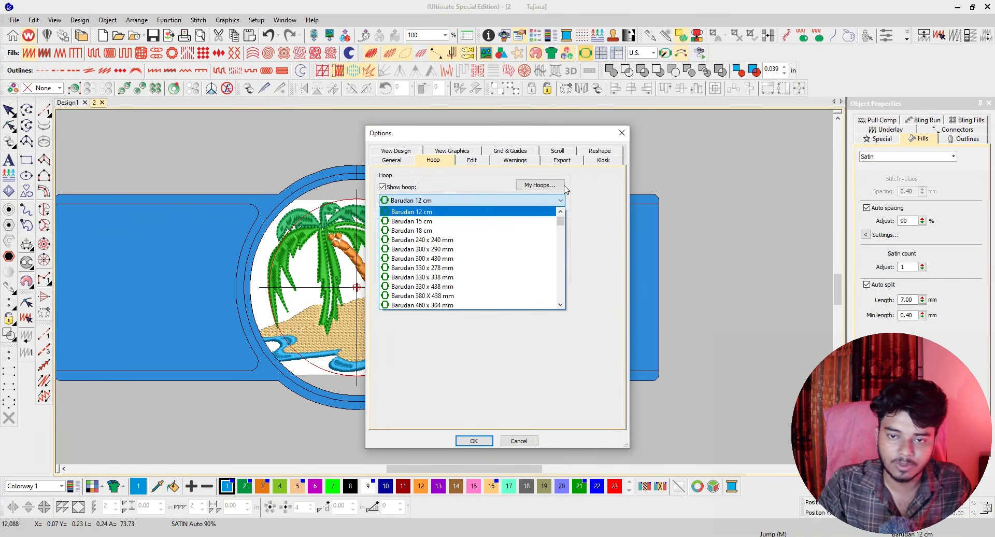
left_click(520, 443)
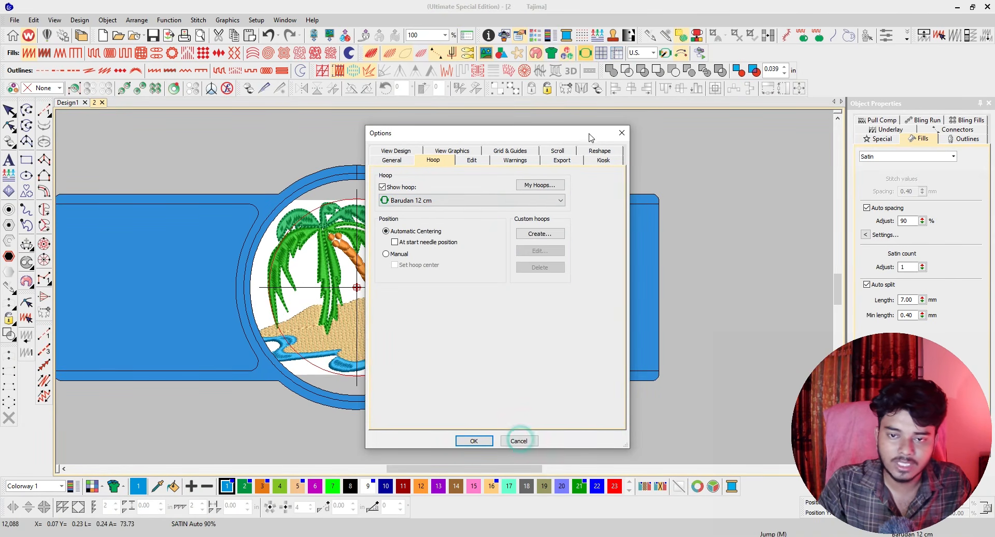
left_click(622, 132)
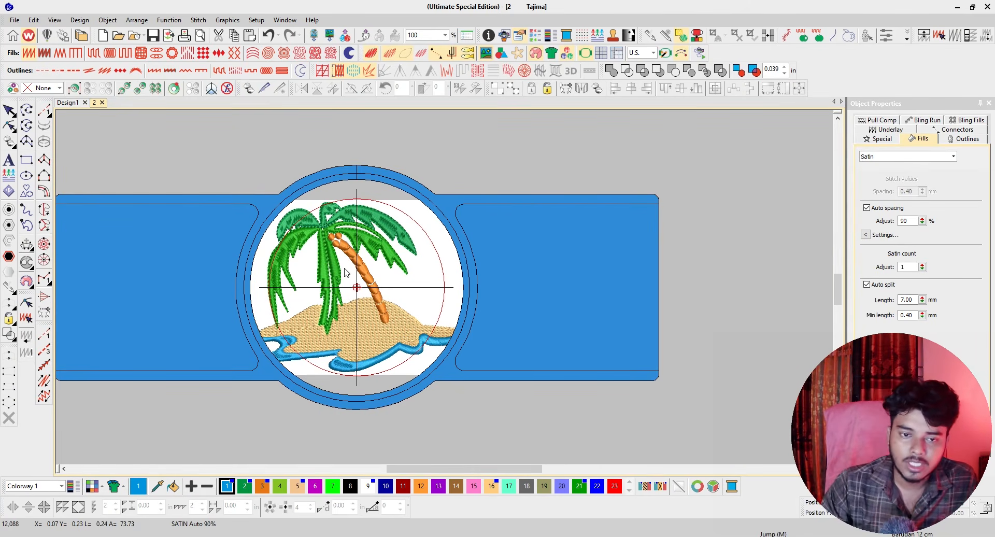
Select all the design's objects to compare their extent with the hoop, and clear the selection.
scroll(342, 279, "up", 1)
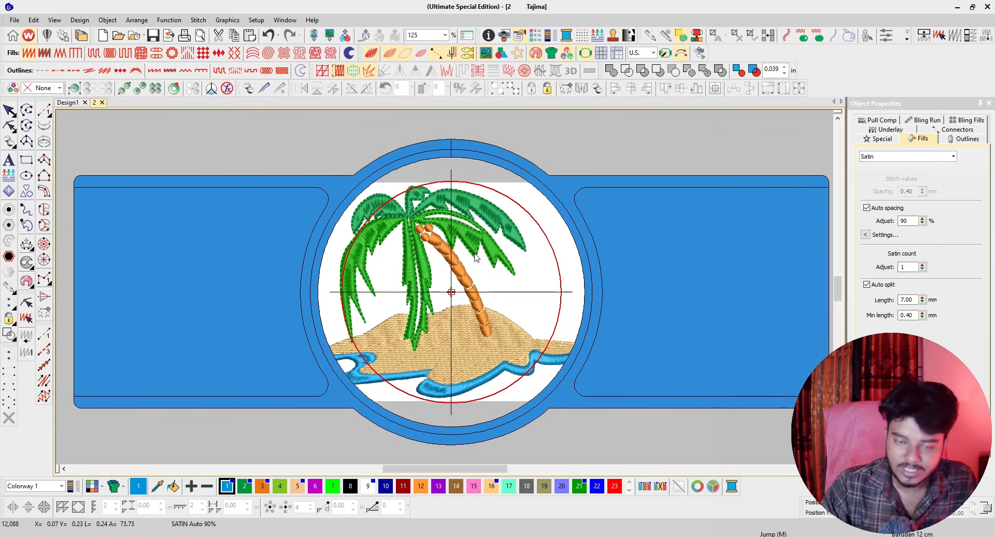
key("ctrl+a")
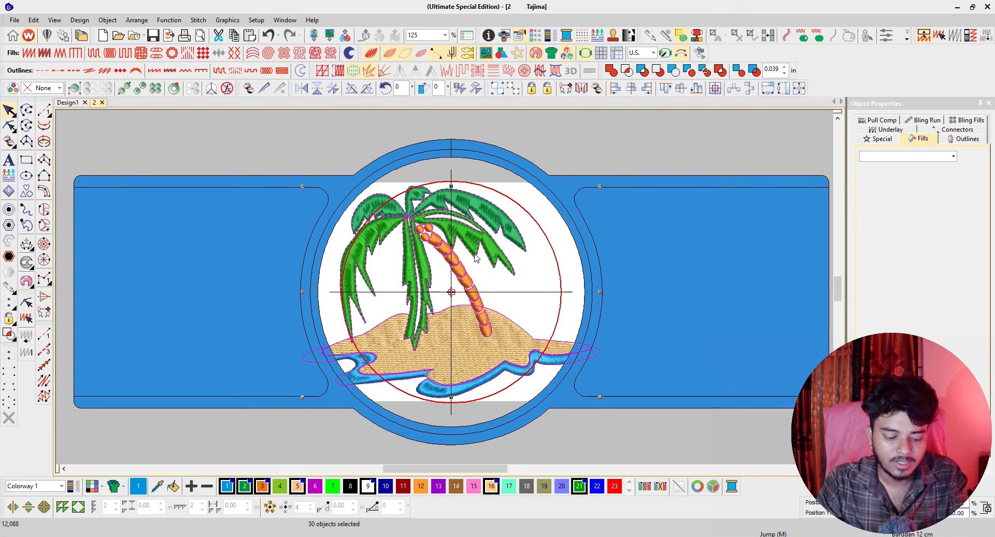
left_click(476, 257)
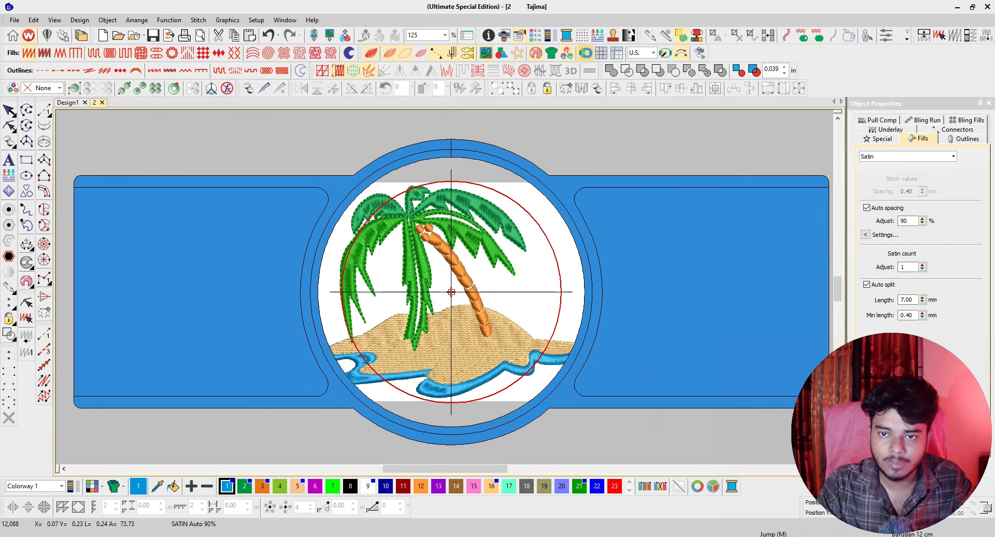
Check the hoop options again and accept them with Show hoop enabled and Barudan 12 cm chosen.
right_click(585, 53)
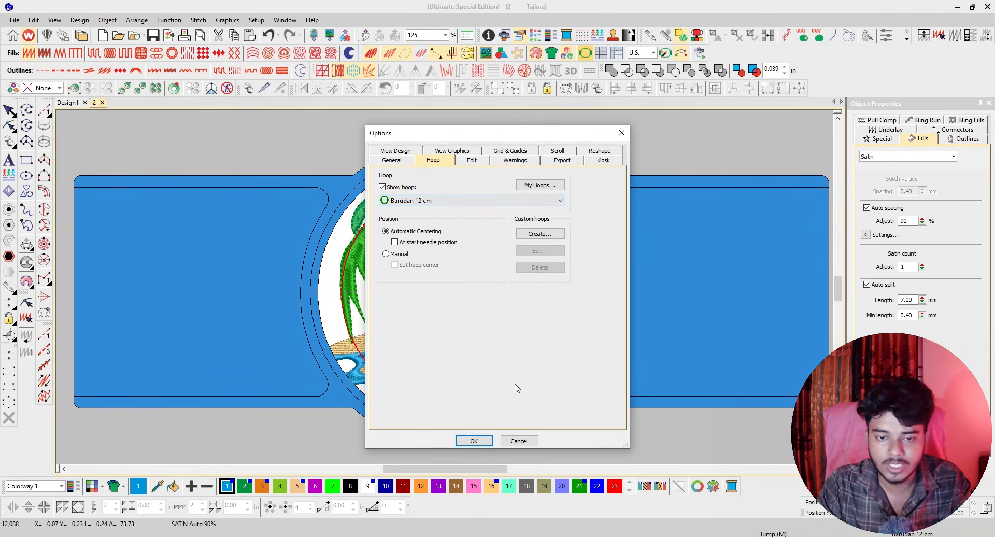
left_click(487, 440)
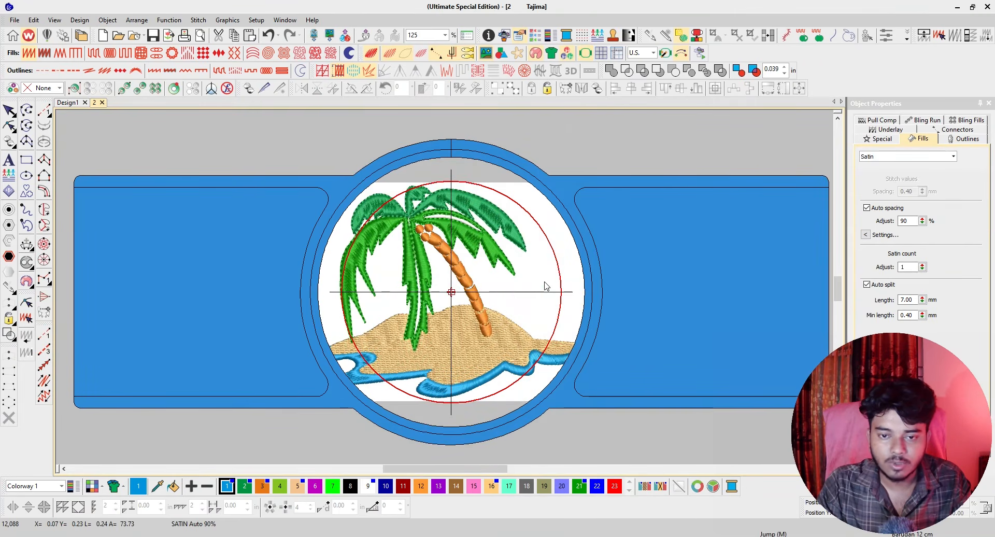
Select all the design's objects and scale them down proportionally until the palm tree scene fits inside the red stitching boundary.
scroll(478, 245, "down", 1)
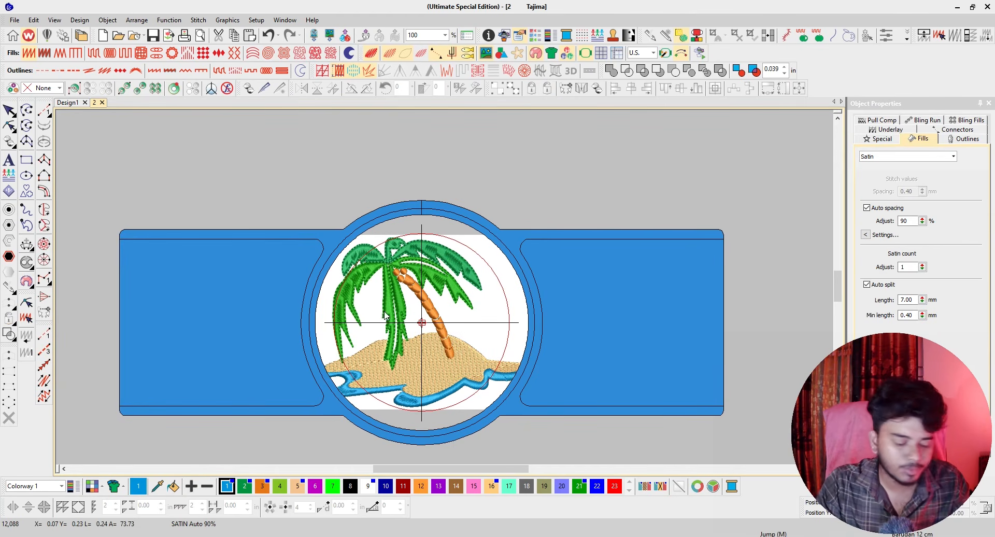
key("ctrl+a")
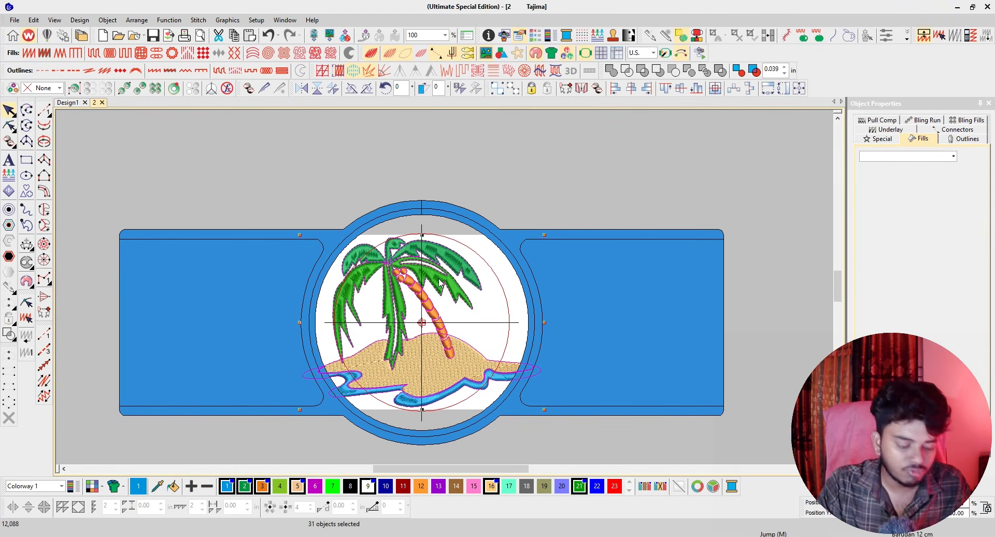
scroll(452, 274, "up", 1)
left_click_drag(561, 242, 540, 266)
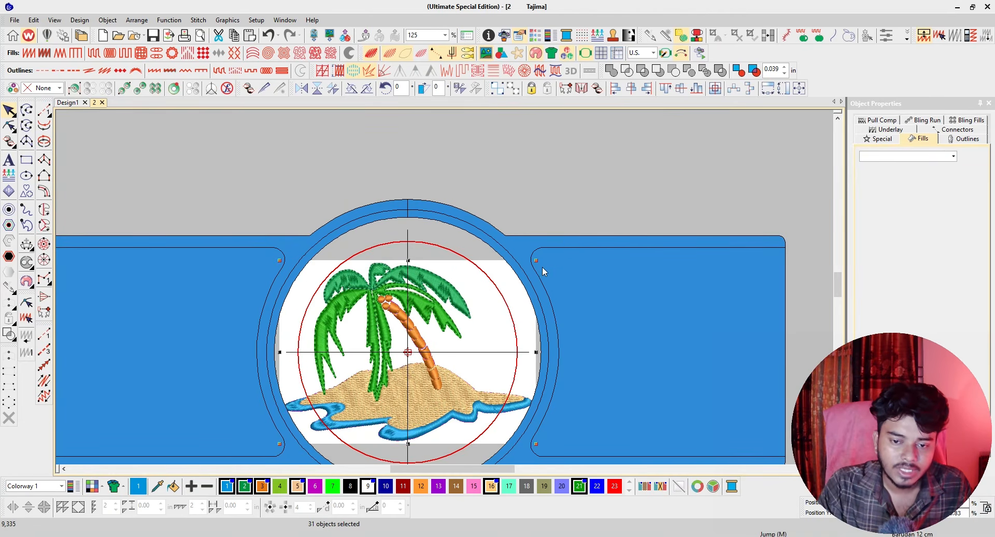
left_click_drag(536, 260, 517, 273)
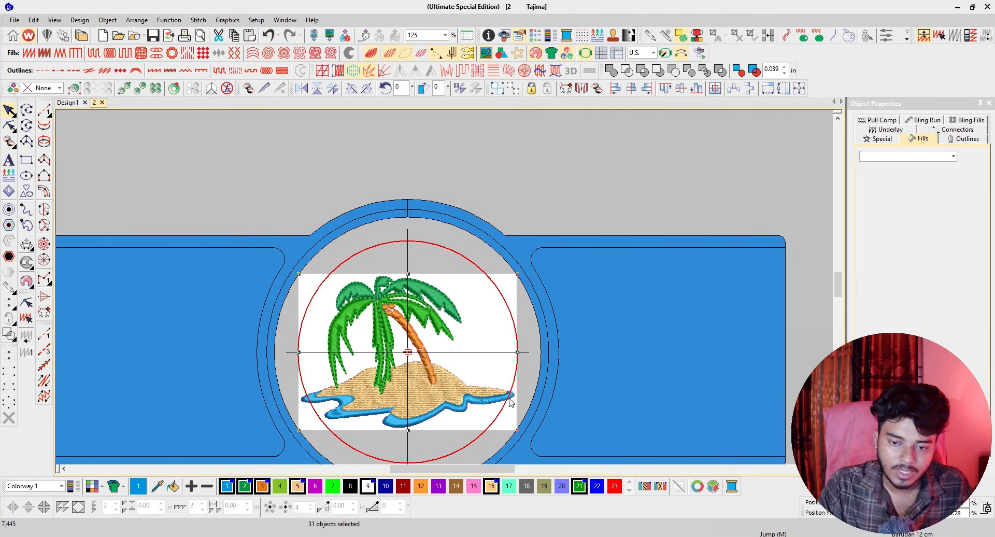
left_click_drag(518, 274, 502, 230)
key("Escape")
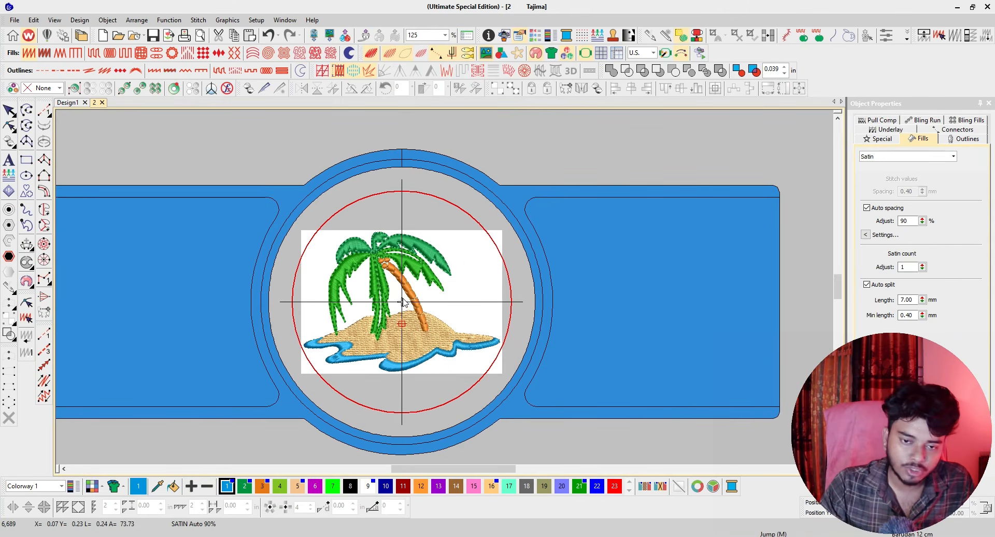
Delete the whole palm tree design so that only the empty hoop is left.
left_click(433, 274)
key("Delete")
scroll(441, 274, "up", 1)
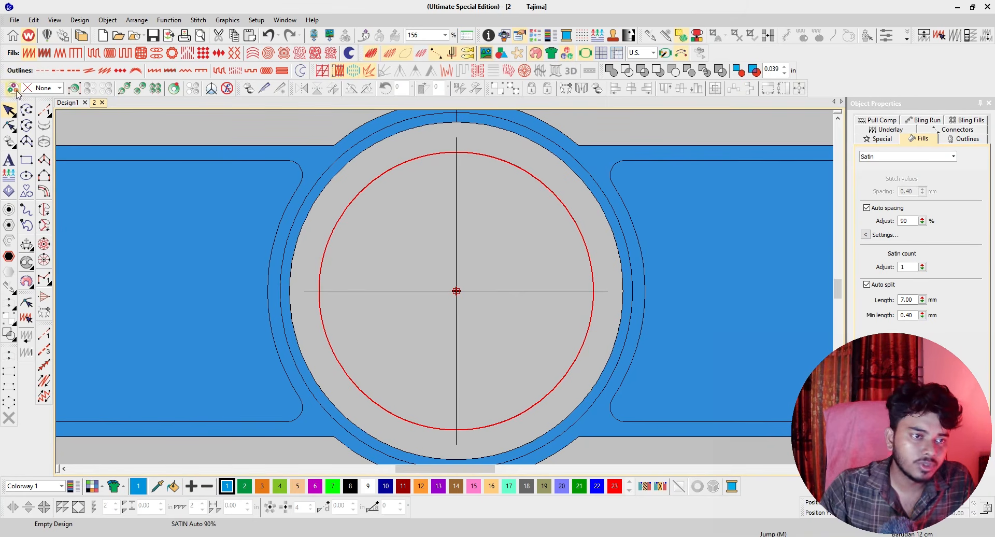
mouse_move(11, 100)
left_mouse_down()
mouse_move(135, 148)
mouse_move(11, 120)
mouse_move(8, 99)
left_mouse_up()
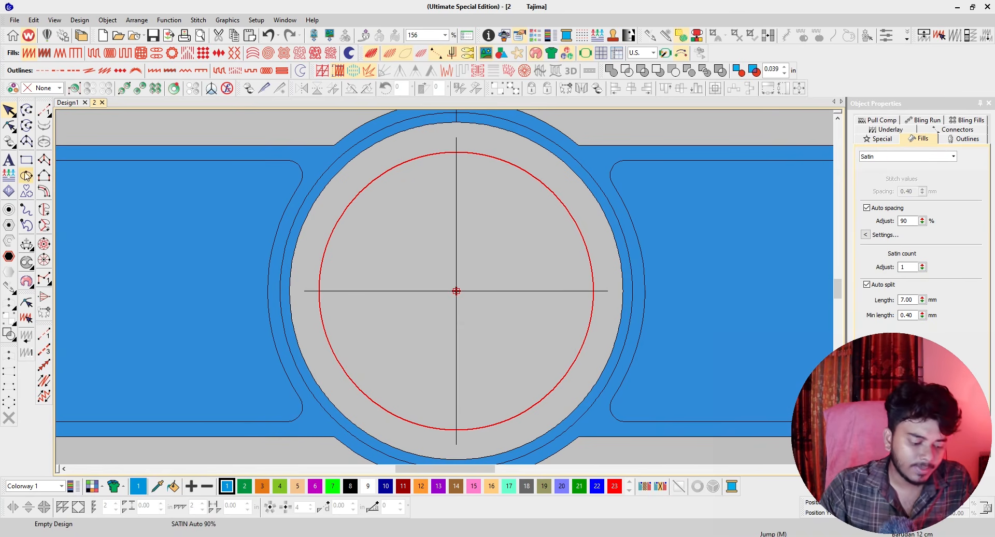
key("Print")
mouse_move(20, 87)
left_mouse_down()
mouse_move(1, 460)
mouse_move(7, 142)
mouse_move(1, 452)
left_mouse_up()
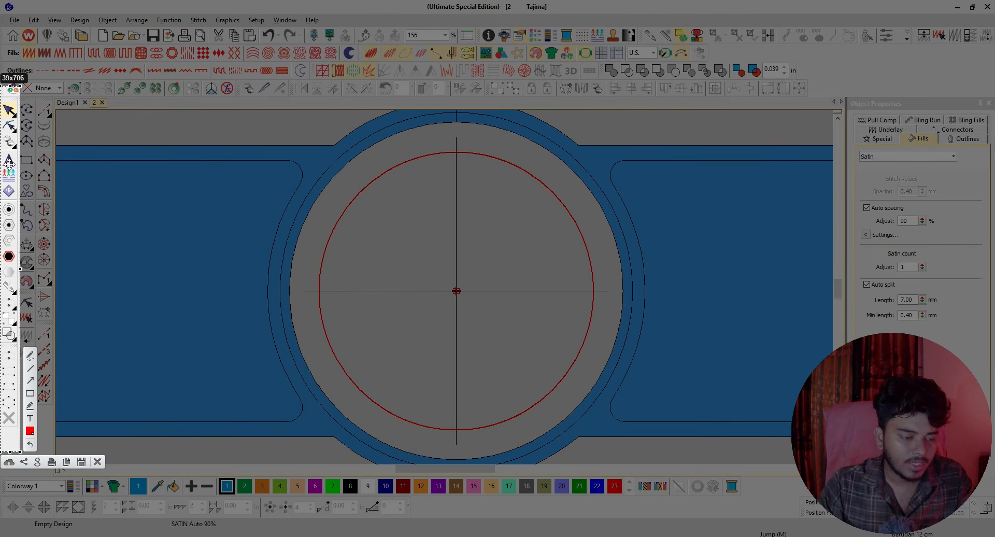
left_click(97, 462)
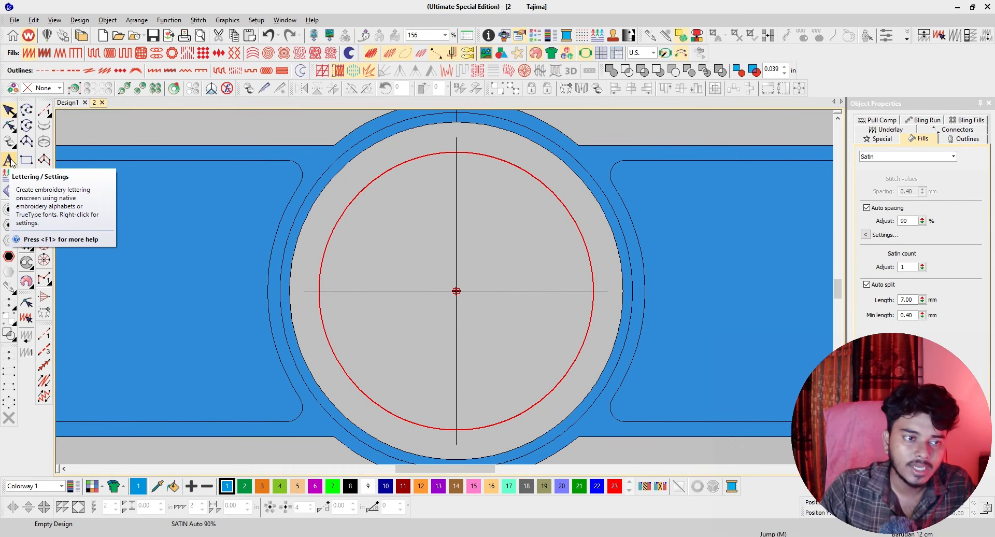
Open the lettering settings in the object properties.
key("a")
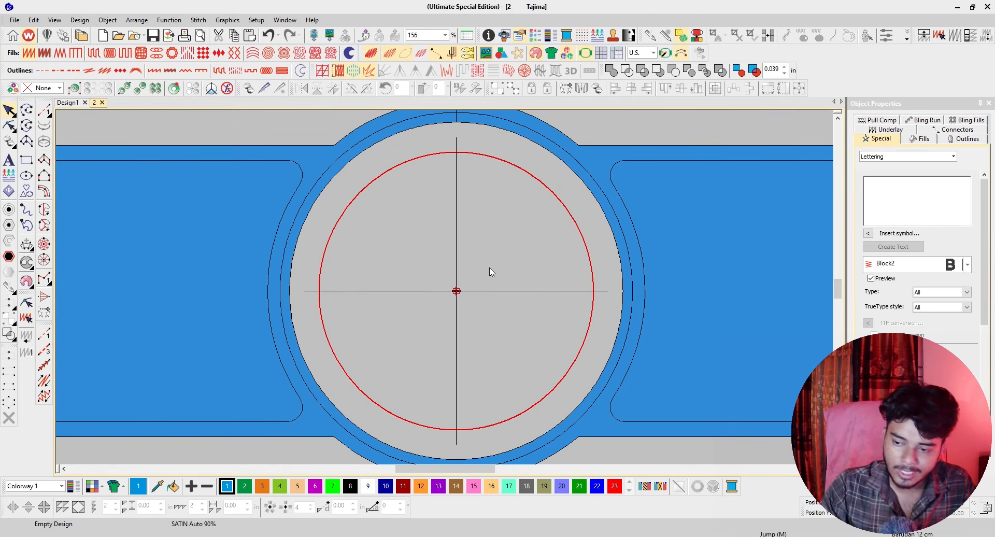
left_click(477, 242)
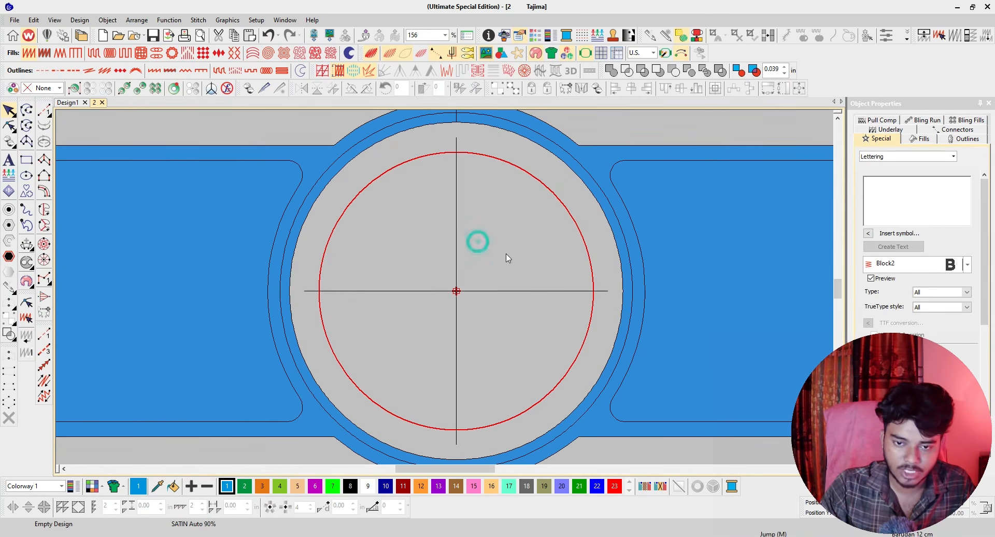
left_click(496, 248)
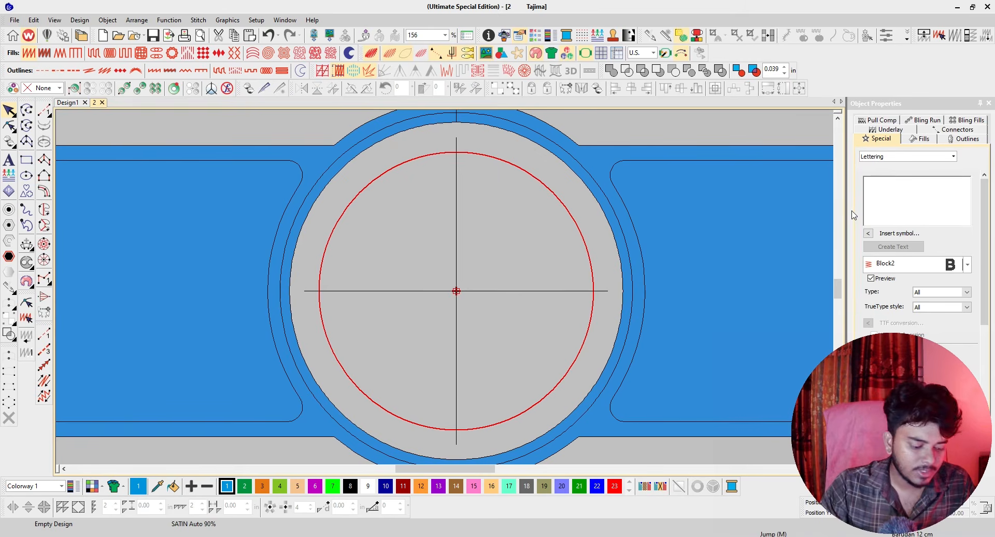
key("Print")
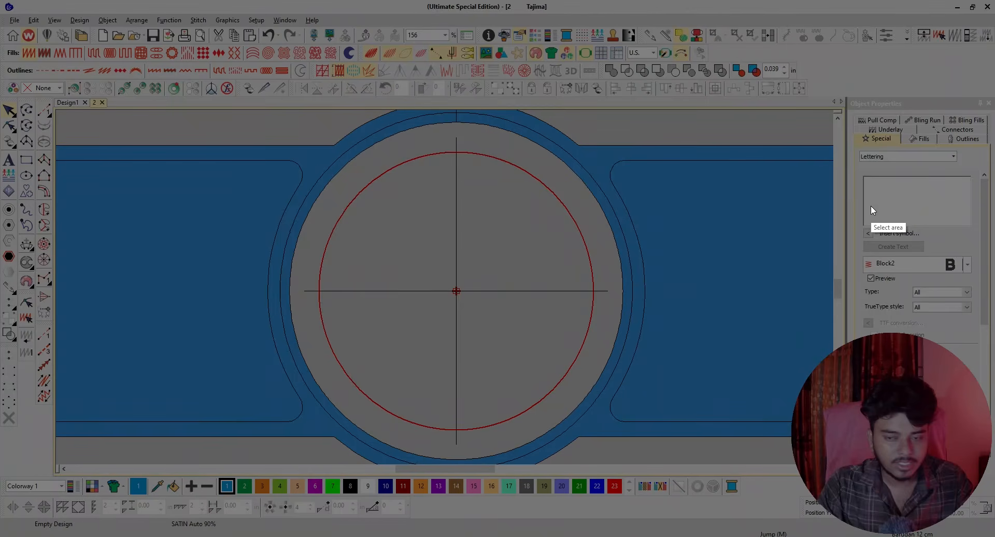
mouse_move(844, 144)
left_mouse_down()
mouse_move(983, 275)
mouse_move(978, 322)
left_mouse_up()
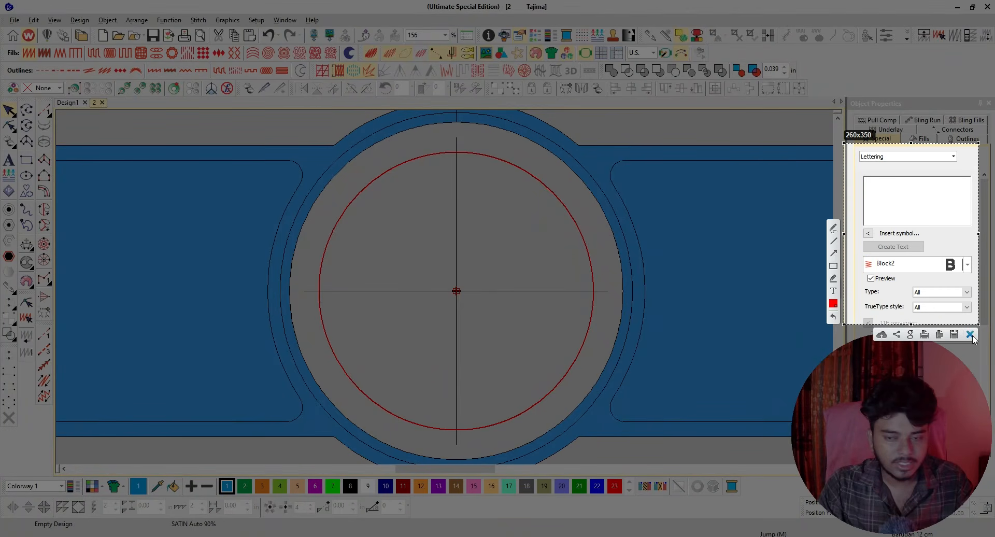
left_click(971, 335)
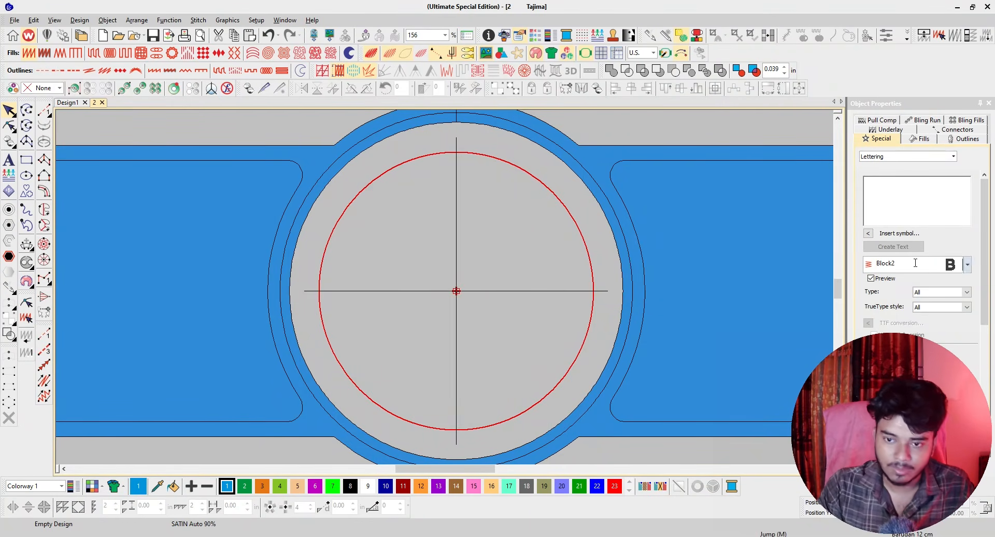
Create the lettering "EDTB" in the Block2 font and place it inside the hoop.
left_click(875, 190)
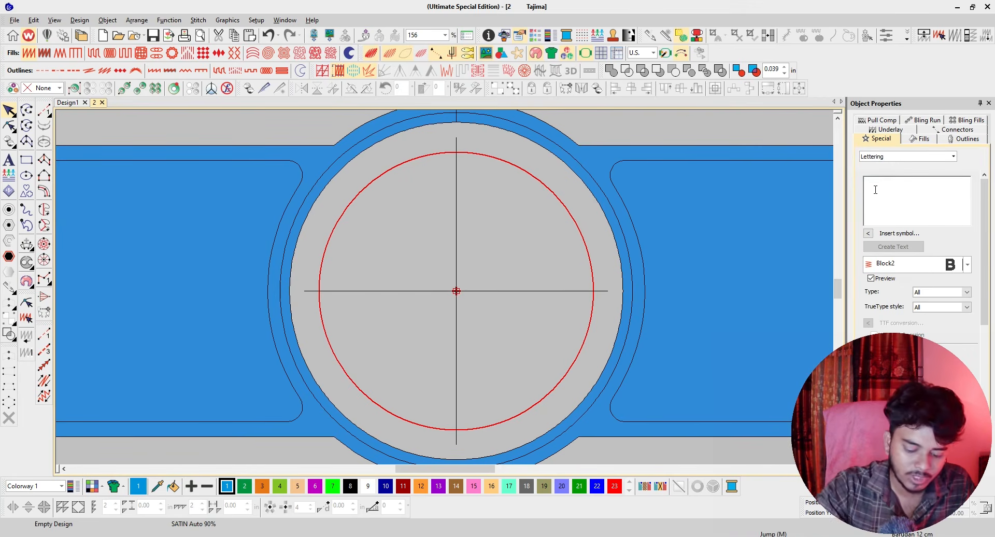
type("EDTB")
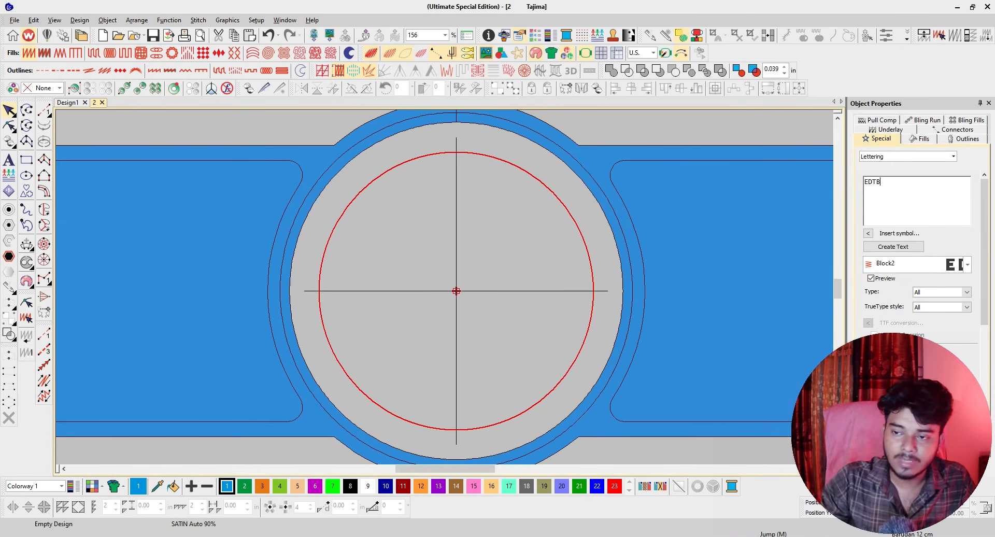
left_click(904, 248)
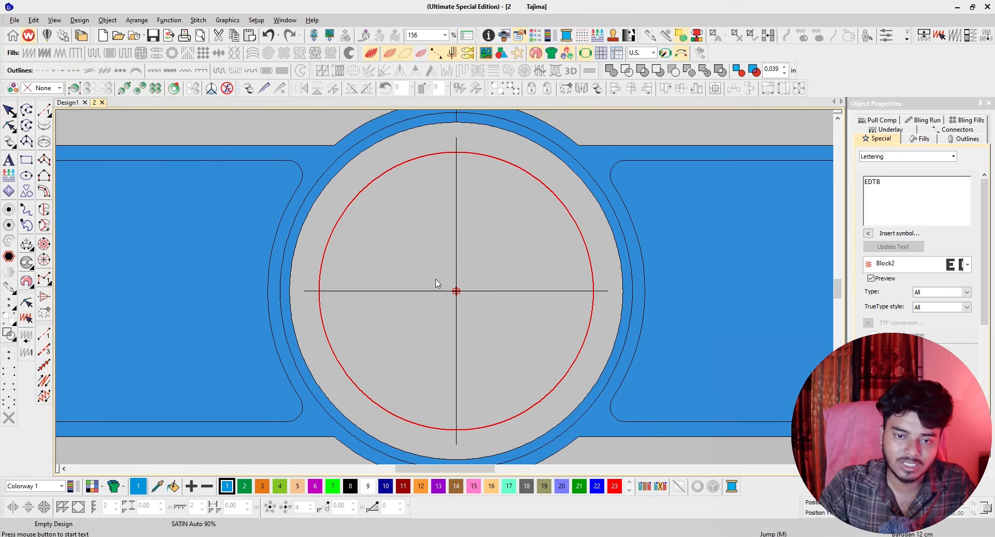
left_click(394, 246)
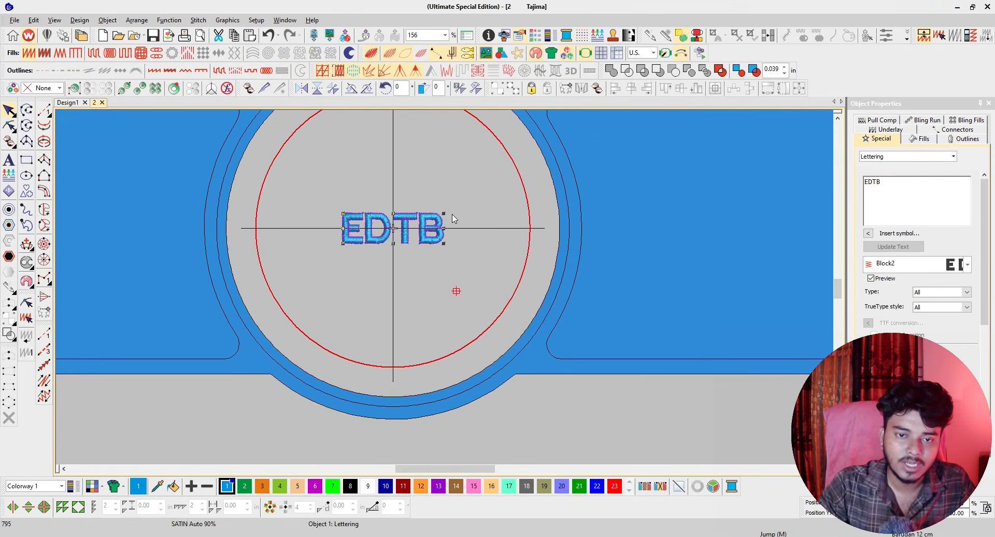
Place a second "EDTB" lettering just below and to the right of the first, and display the hoop again.
scroll(419, 242, "down", 1)
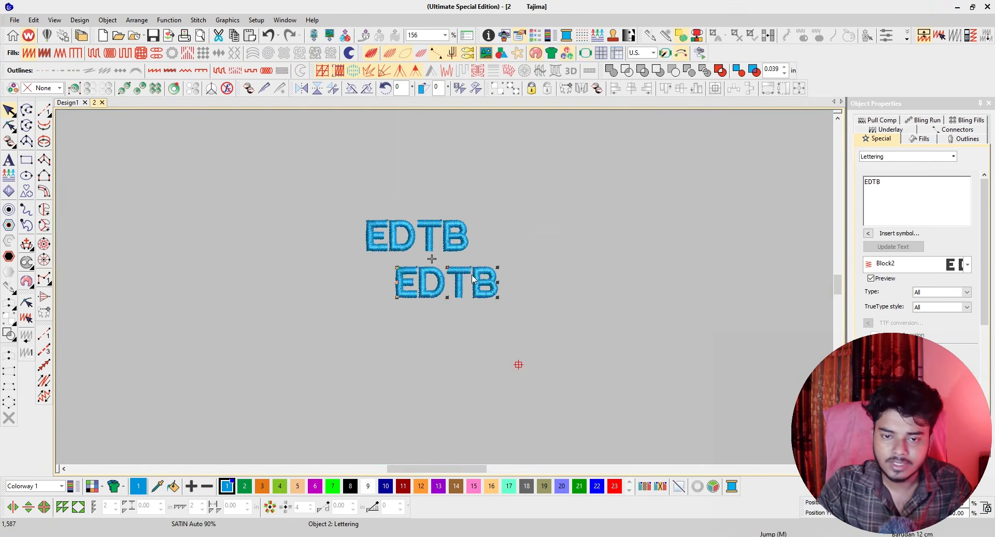
left_click(585, 57)
scroll(447, 292, "down", 2)
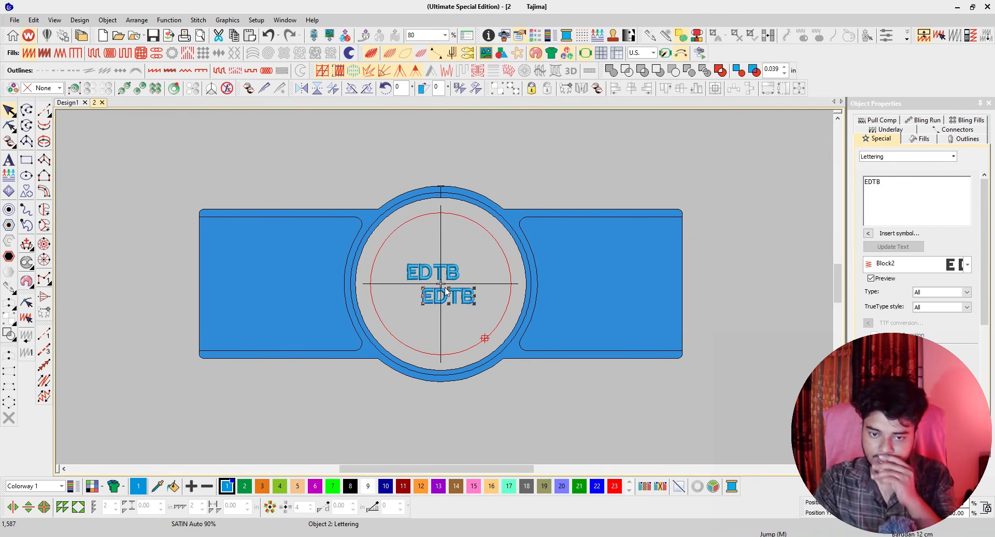
scroll(462, 307, "up", 2)
scroll(459, 312, "up", 1)
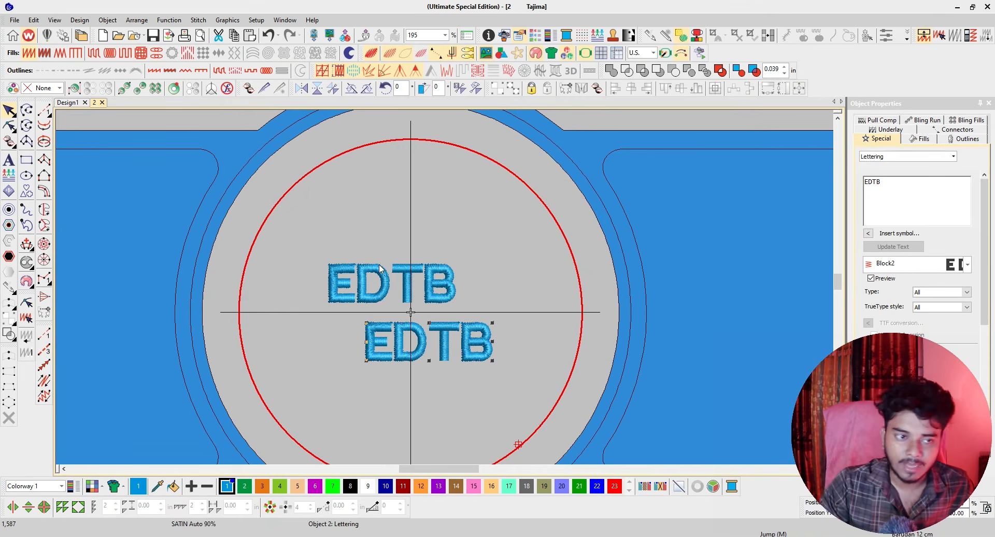
left_click(9, 160)
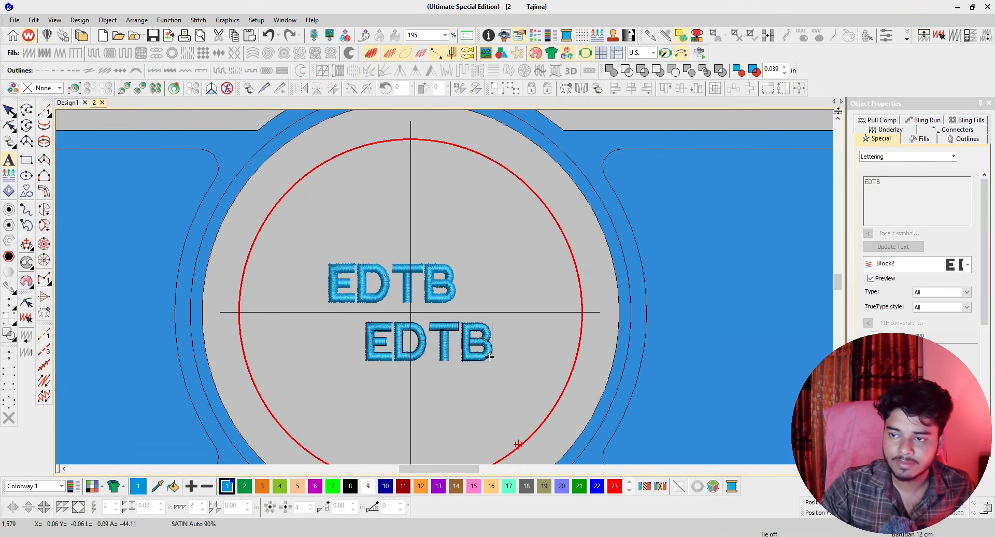
left_click(900, 184)
left_click(873, 179)
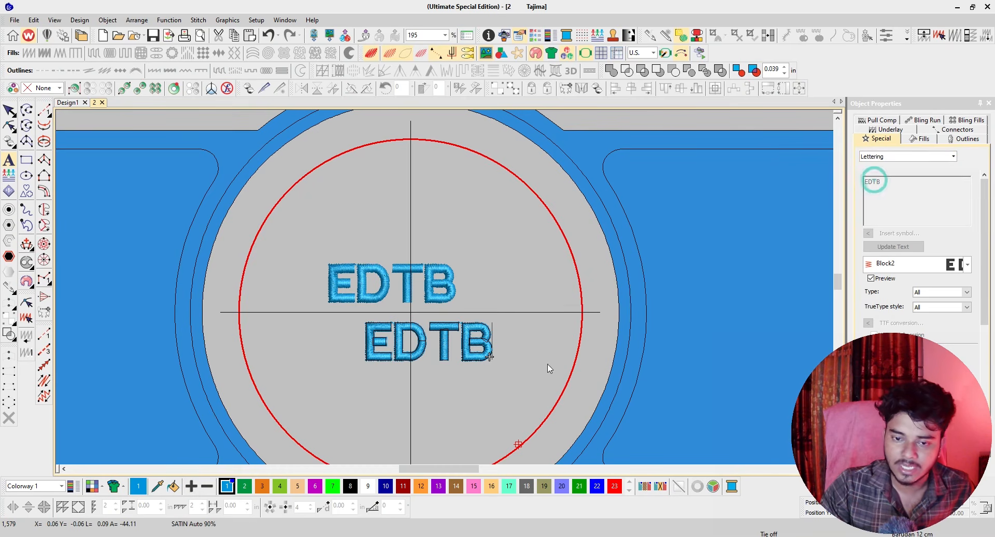
left_click(913, 197)
left_click(881, 191)
key("Escape")
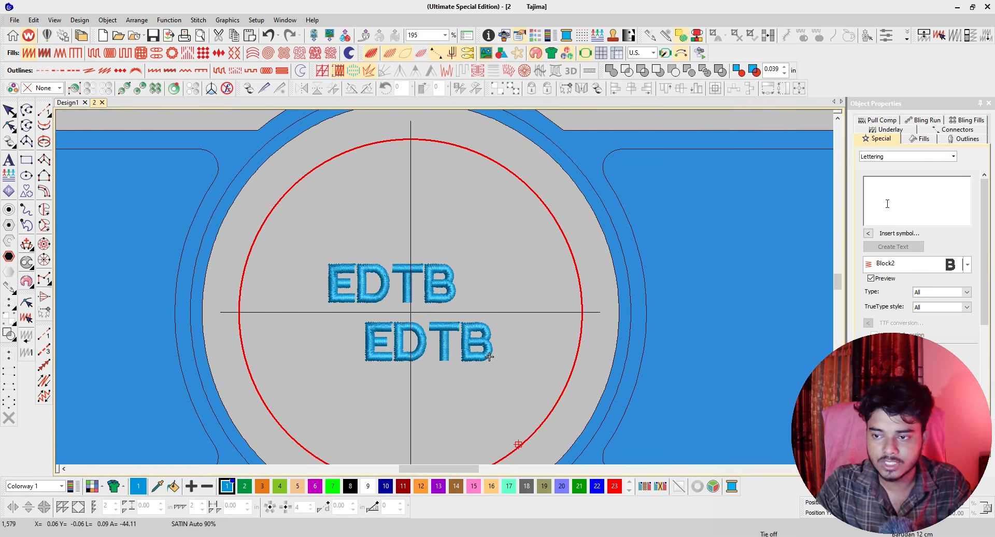
Create a lettering object with a person's first name in the Block2 font and place it above the two "EDTB" texts.
left_click(889, 192)
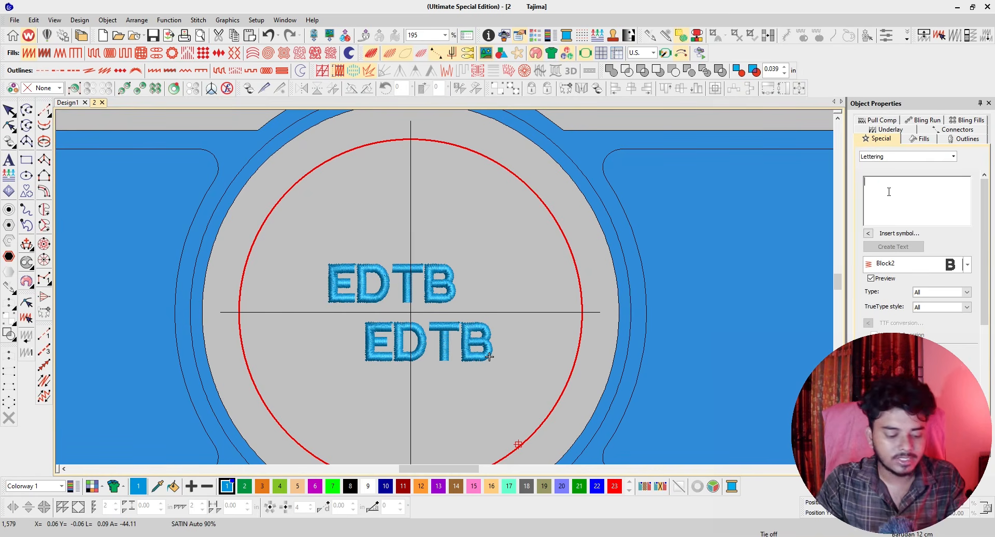
type("Ashik")
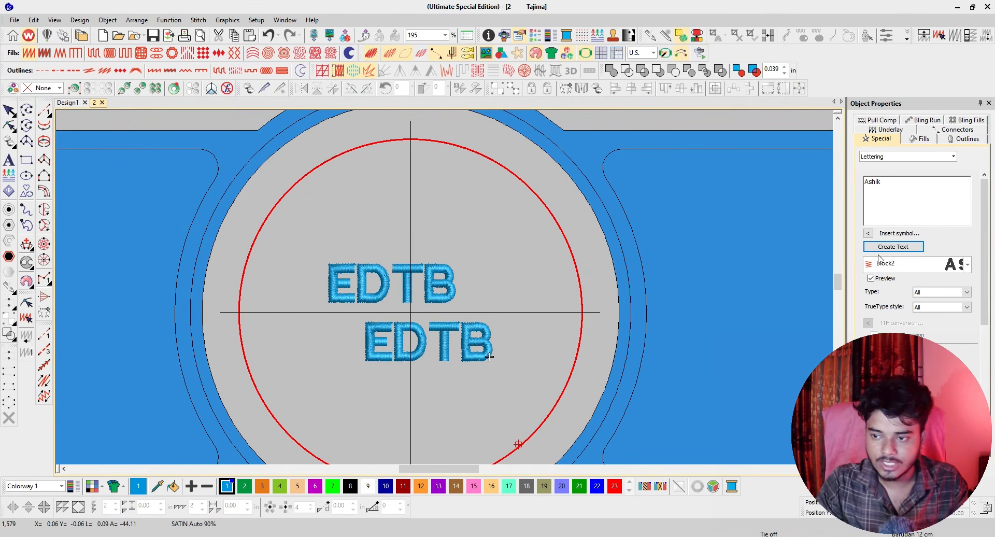
left_click(893, 246)
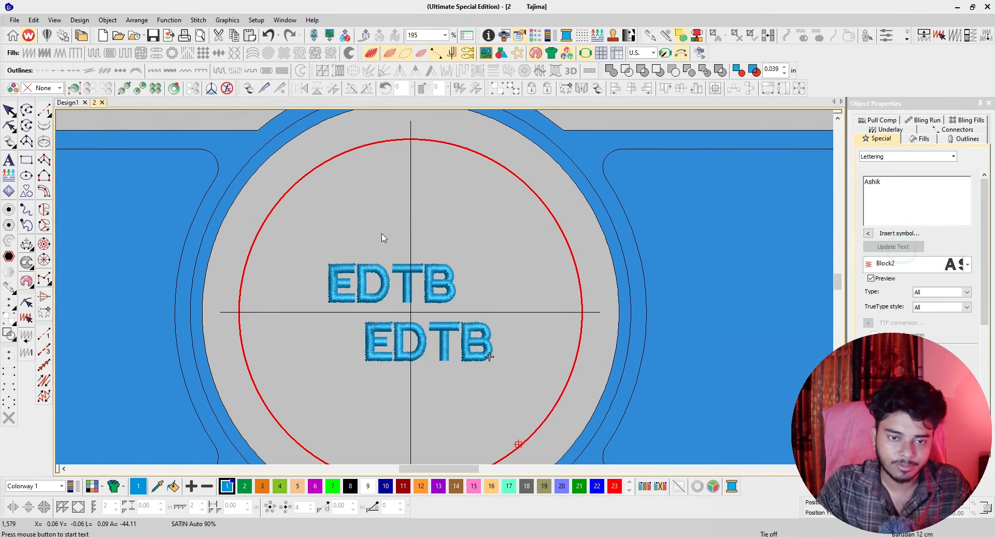
left_click(358, 207)
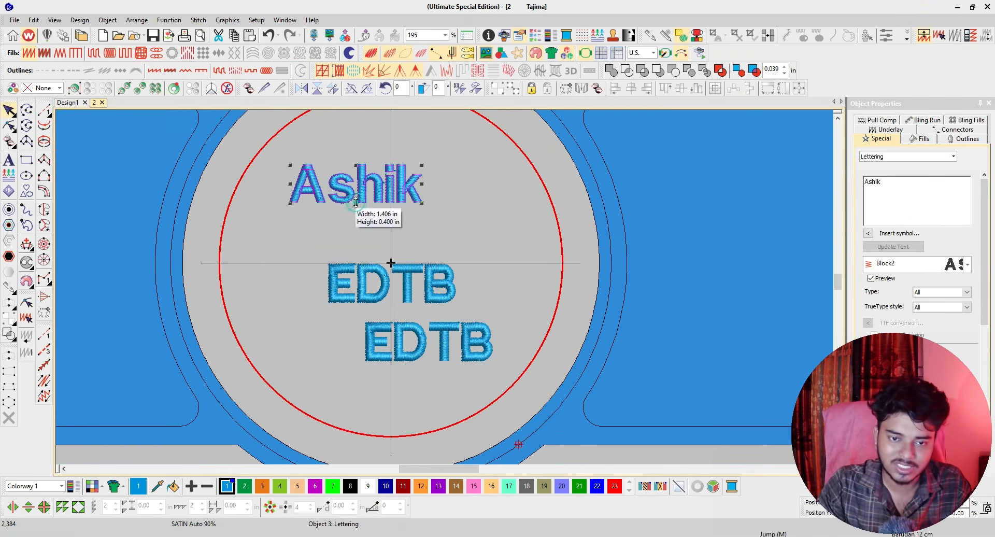
scroll(446, 292, "down", 2)
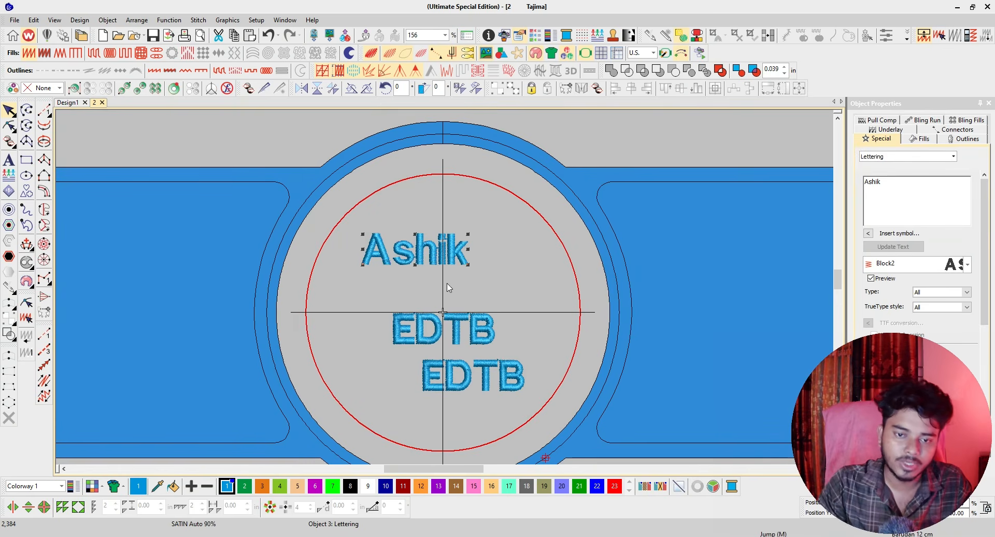
Space the three lettering objects apart vertically inside the red boundary, with the name above the two "EDTB" texts.
left_click_drag(424, 250, 437, 289)
left_click_drag(436, 289, 440, 301)
left_click_drag(472, 370, 473, 423)
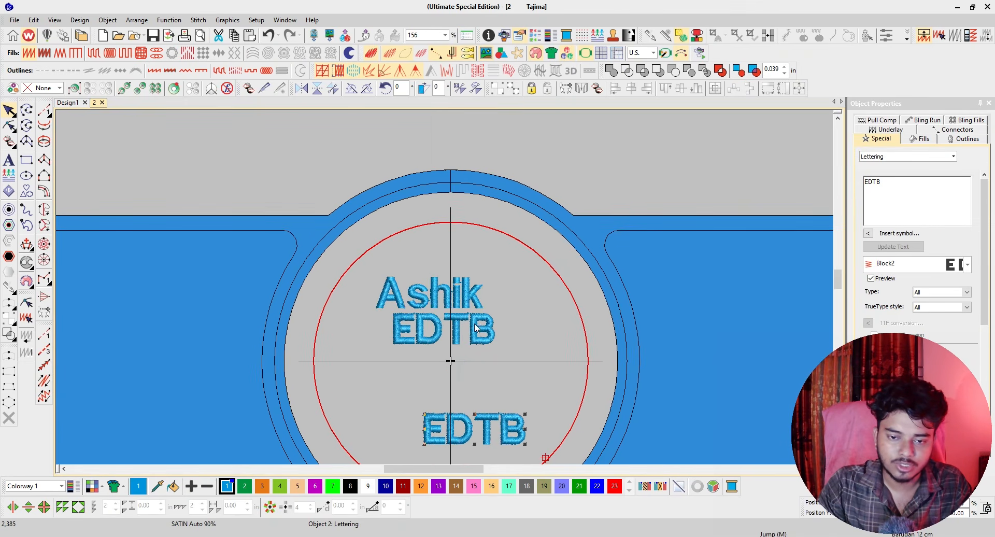
left_click_drag(475, 328, 477, 349)
left_click_drag(462, 294, 462, 267)
scroll(427, 268, "down", 3)
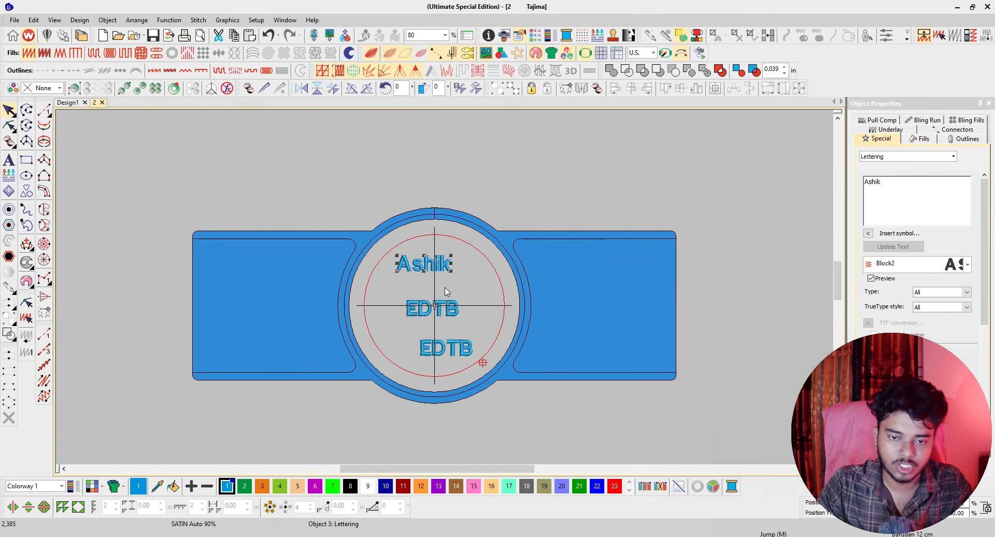
scroll(447, 292, "up", 2)
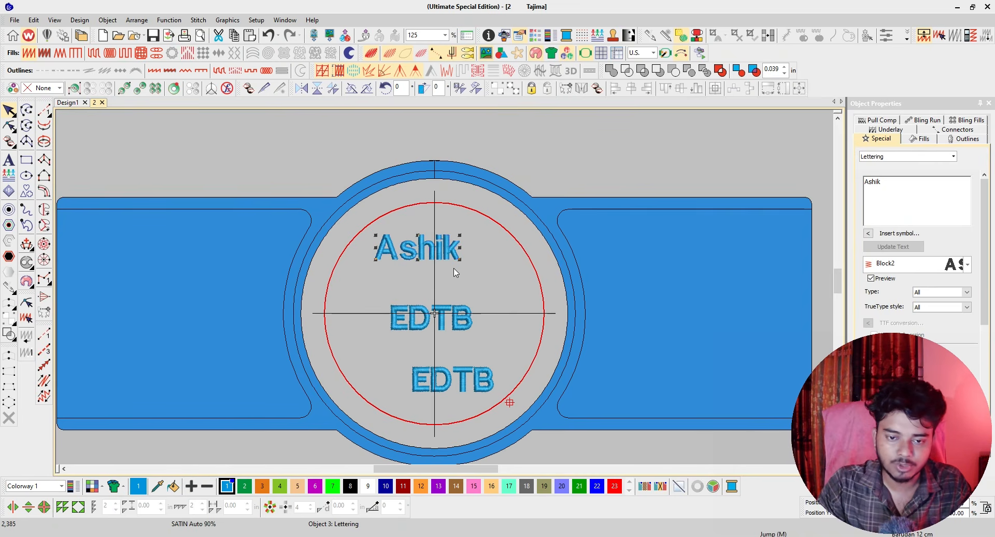
Move the name lettering left and closer to the middle "EDTB", and shift the lower "EDTB" slightly right and up.
left_click_drag(440, 250, 417, 255)
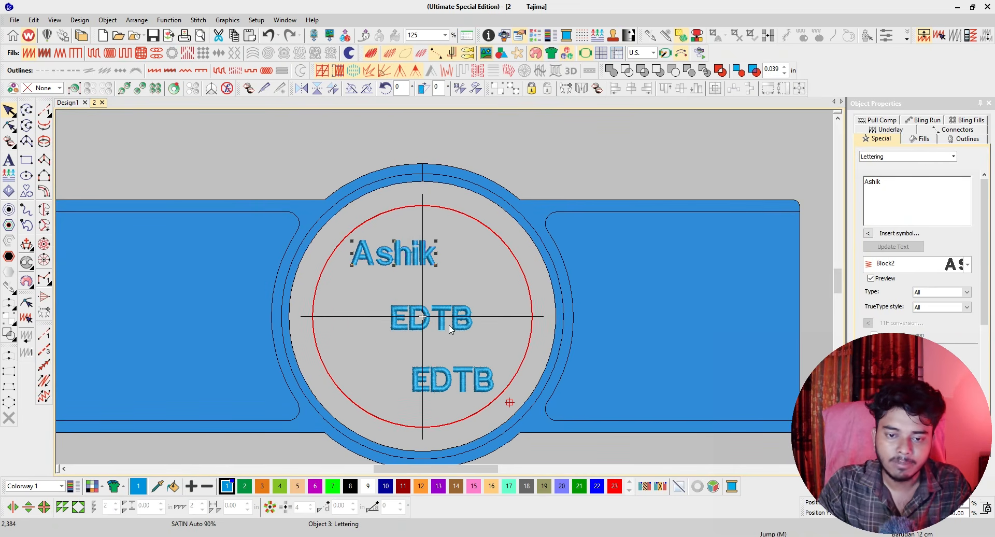
left_click_drag(482, 388, 496, 379)
mouse_move(421, 253)
left_mouse_down()
mouse_move(417, 276)
mouse_move(417, 265)
left_mouse_up()
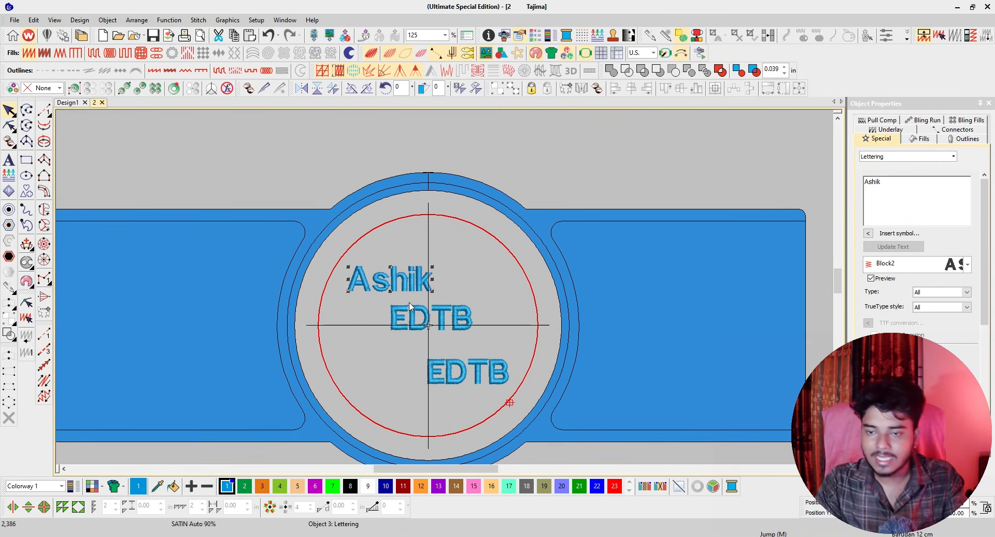
Try the Book Script and Chancery fonts on the name lettering.
left_click(968, 265)
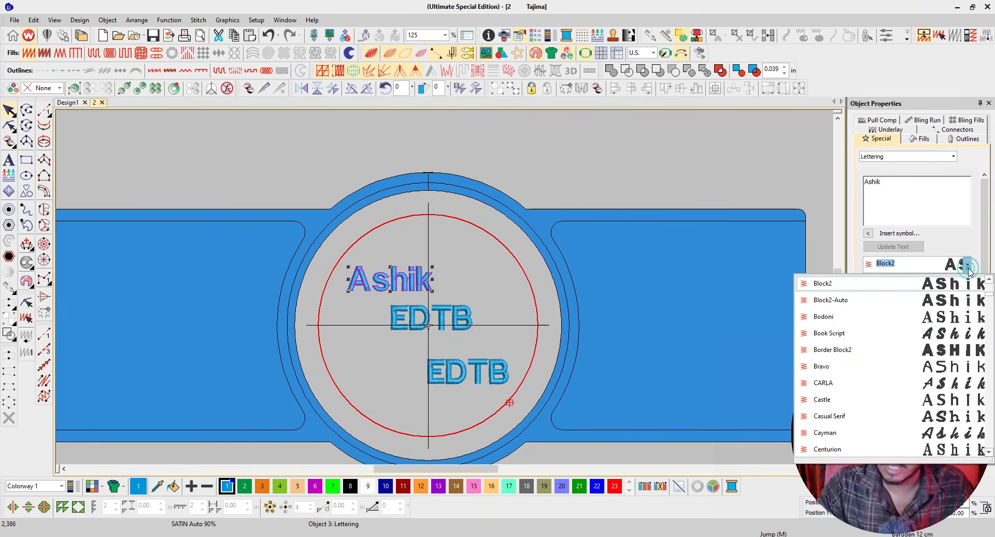
left_click(936, 333)
left_click(967, 265)
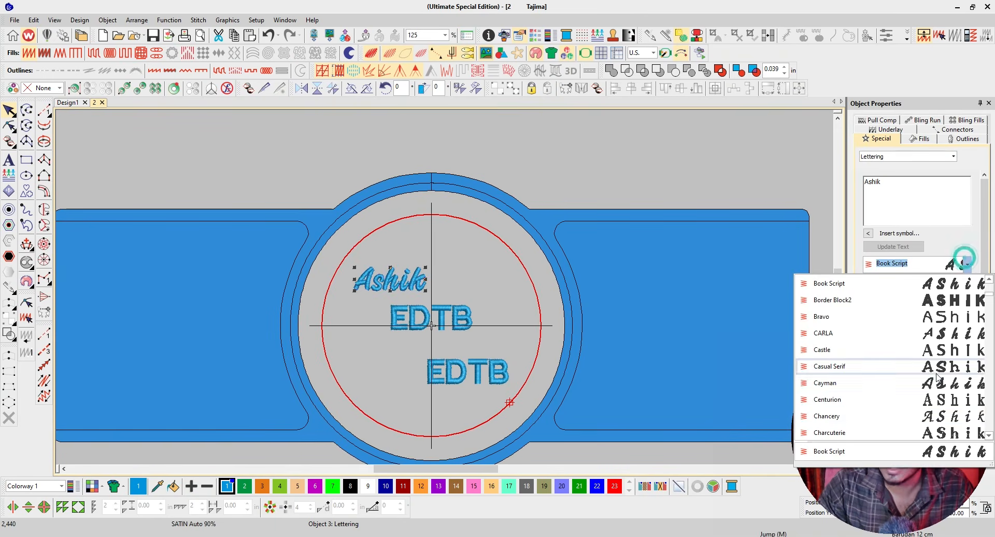
left_click(931, 416)
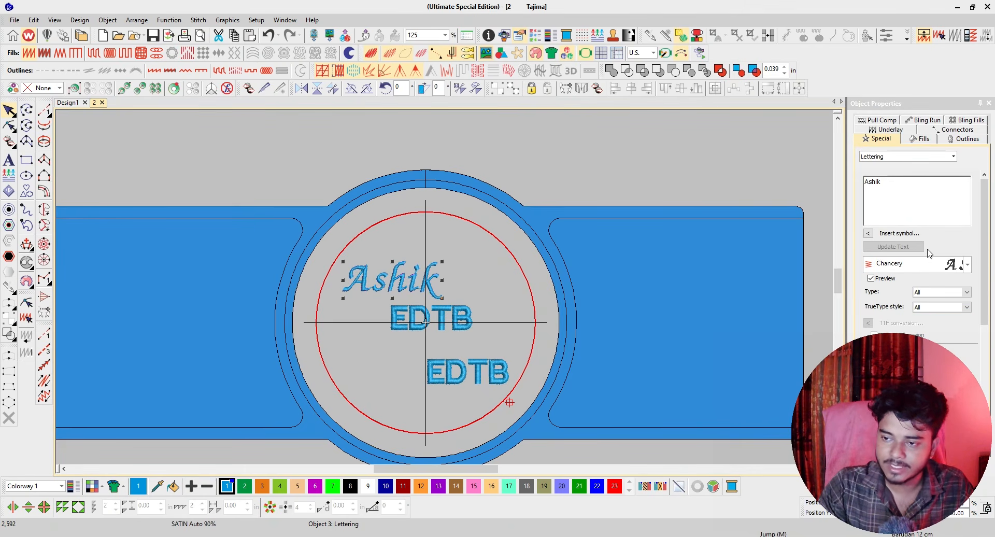
Set the name lettering to the Enchantment font.
left_click(969, 265)
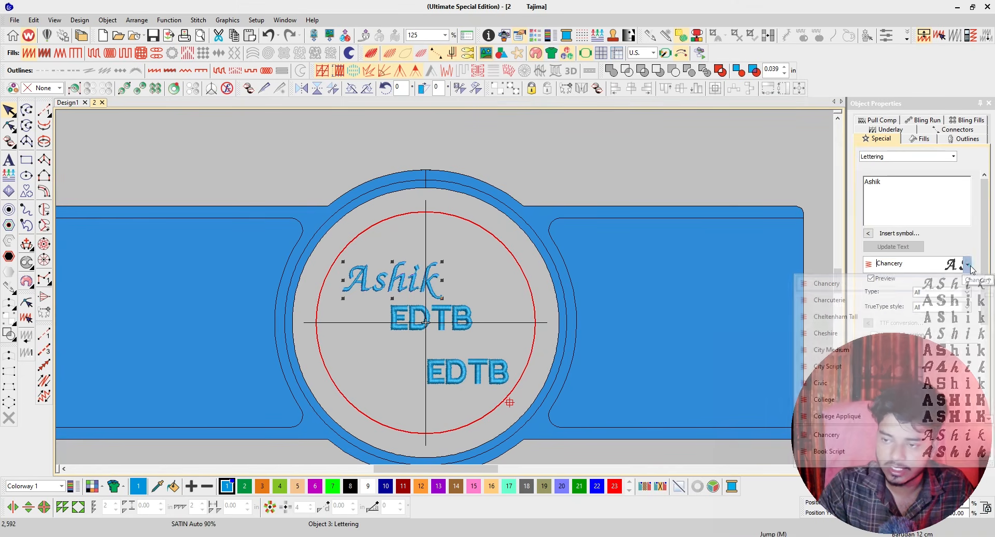
scroll(942, 363, "down", 5)
scroll(942, 363, "down", 3)
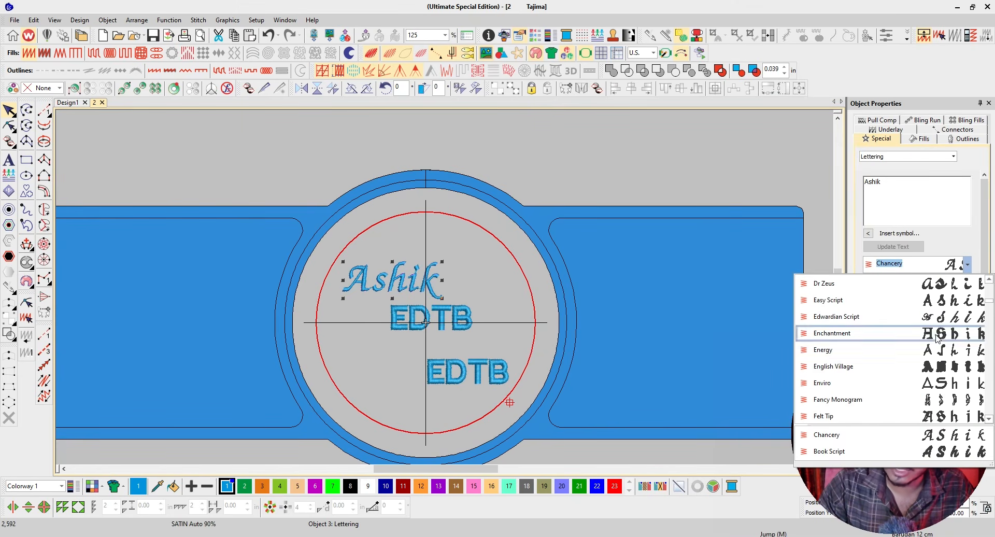
left_click(832, 333)
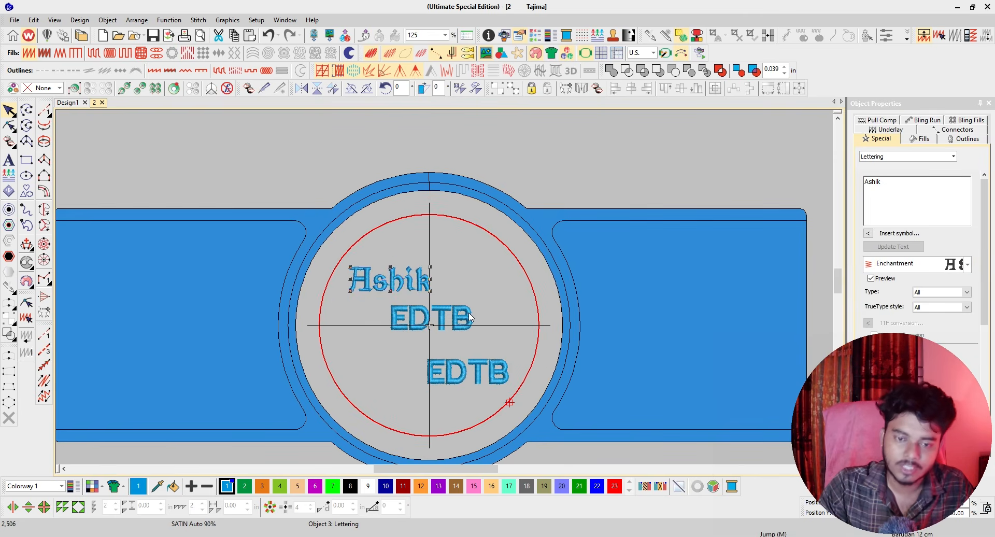
Set the lower "EDTB" to Enchantment and the middle one to Bodoni, and add a separate "A" lettering above the name.
left_click(495, 374)
left_click(966, 265)
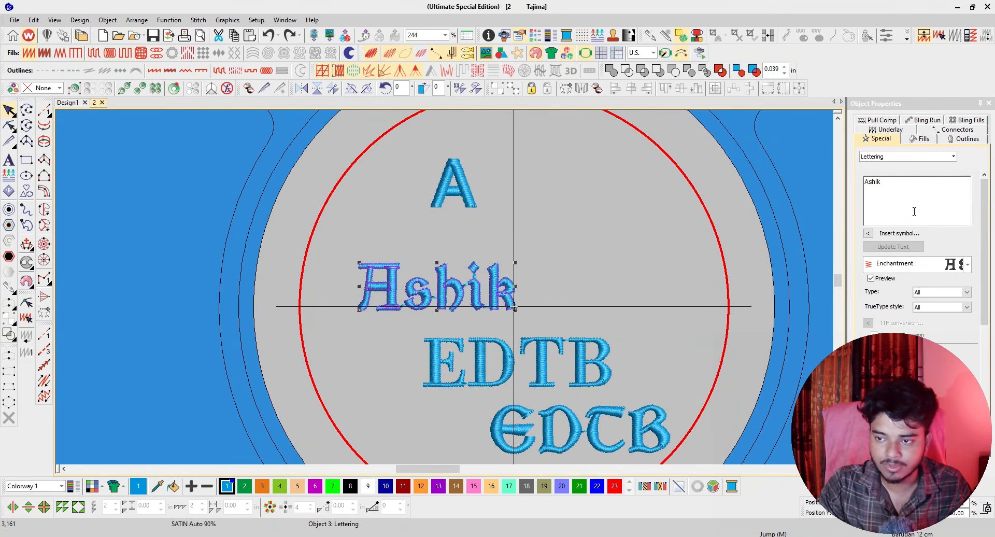
left_click(896, 187)
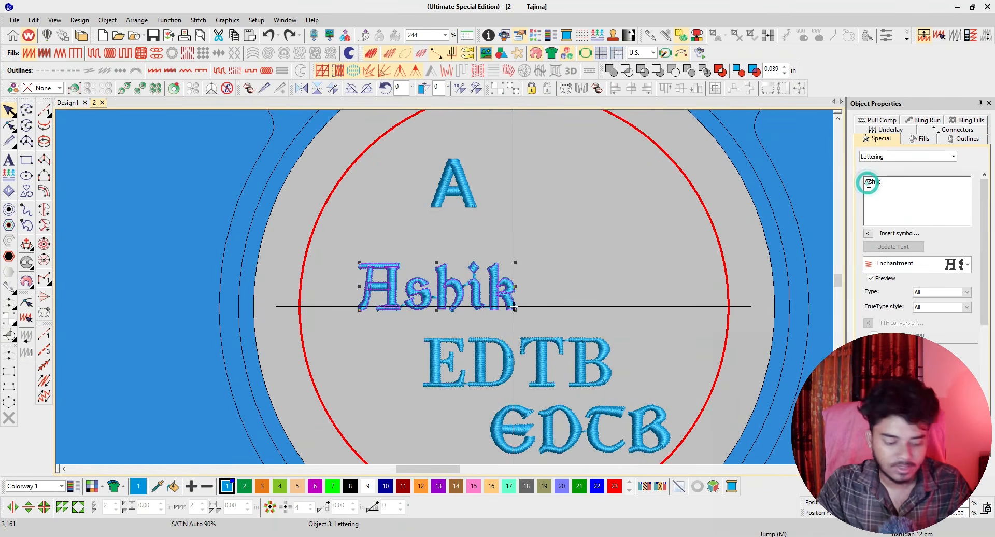
key("Print")
left_click_drag(834, 107, 981, 293)
key("ctrl+c")
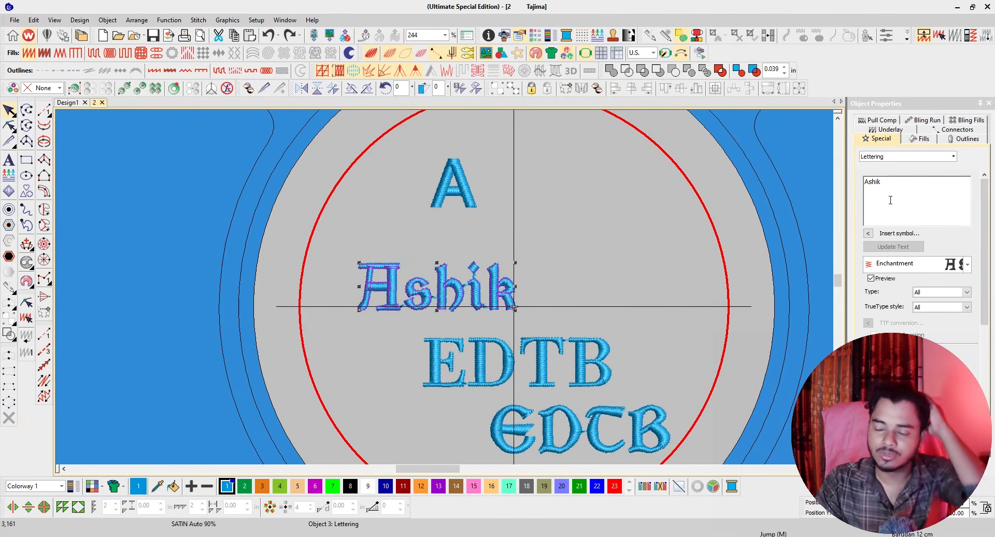
Remove the first letter from the name lettering and move the remaining letters up beside the separate "A".
key("Delete")
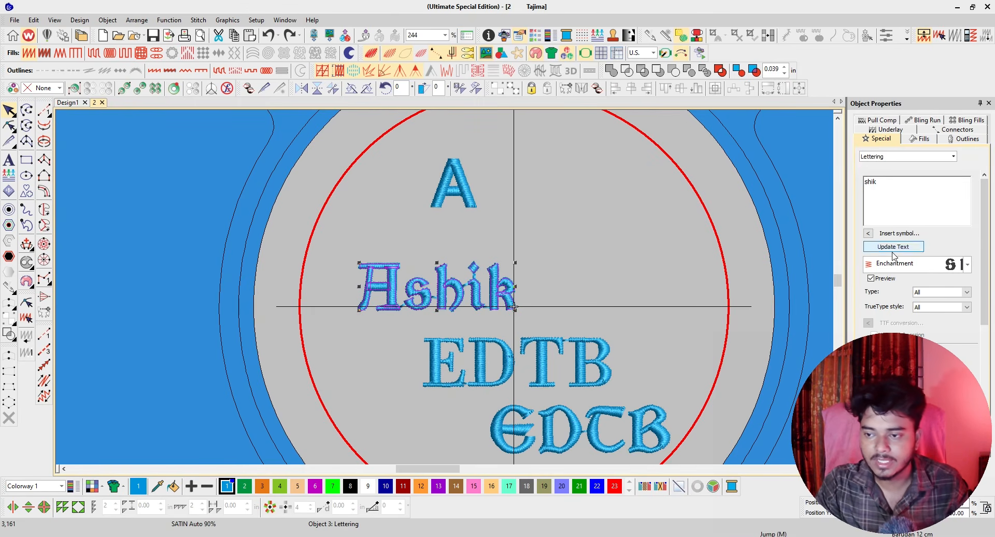
left_click(888, 247)
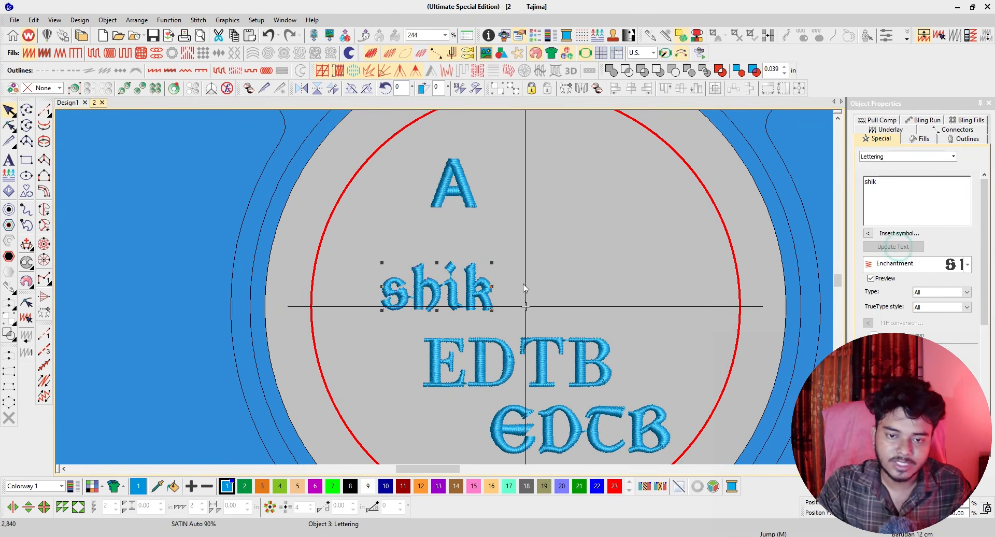
left_click(440, 286)
left_click_drag(449, 289, 392, 267)
Enlarge the separate "A" in the Book Script font and fit it directly in front of the name's remaining letters.
left_click(466, 202)
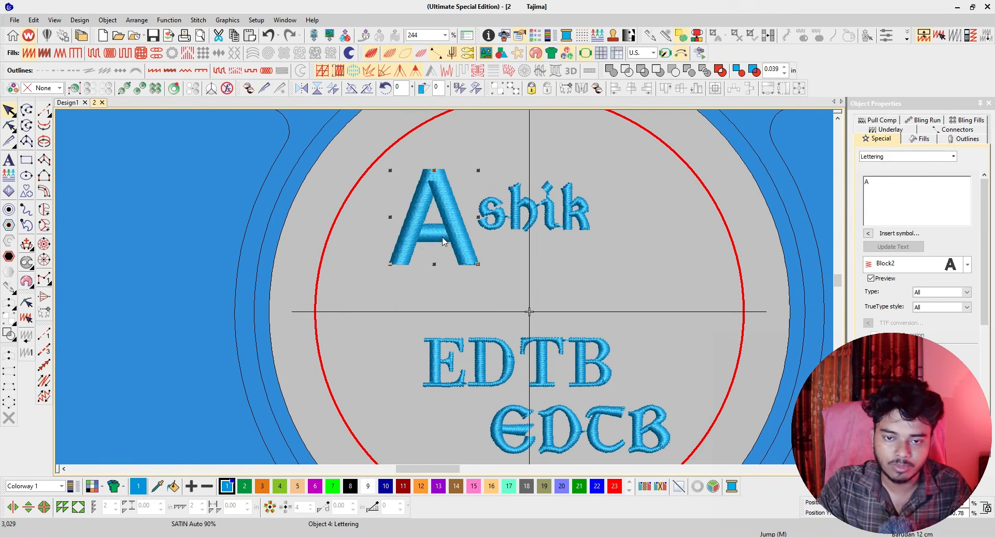
left_click(967, 264)
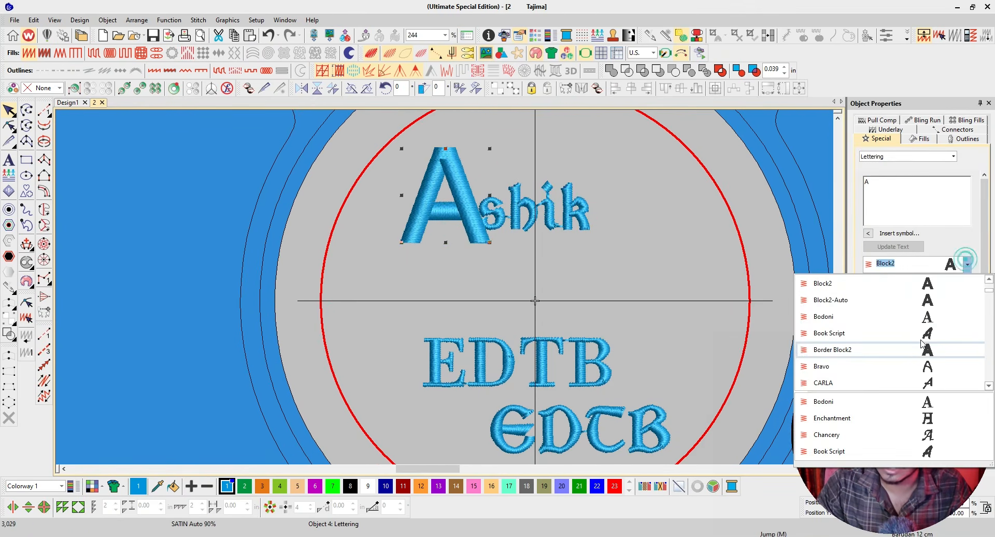
left_click(839, 329)
left_click_drag(487, 200, 492, 189)
Move the middle "EDTB" up just below the name and set it to the CARLA font.
left_click(616, 343)
left_click_drag(584, 361, 616, 270)
left_click(967, 264)
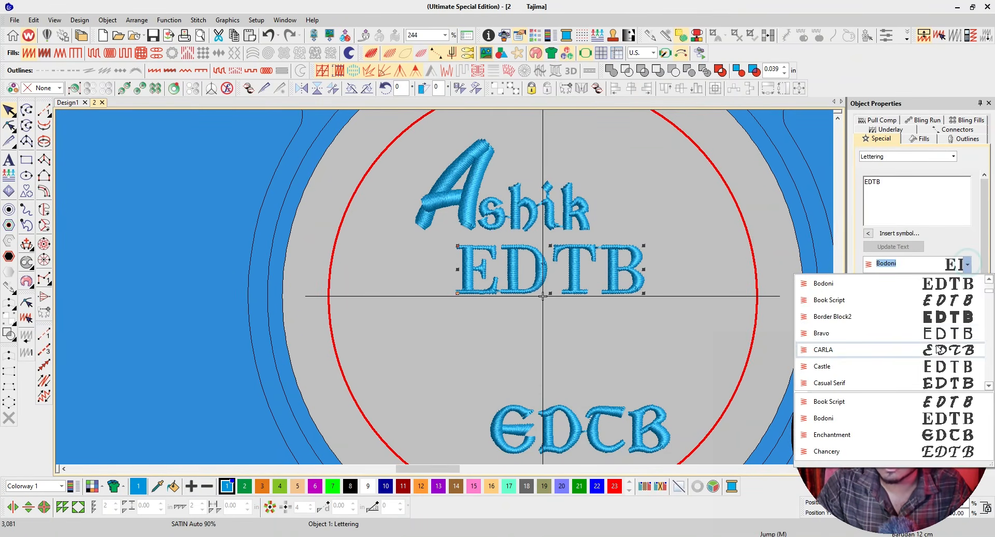
left_click(911, 349)
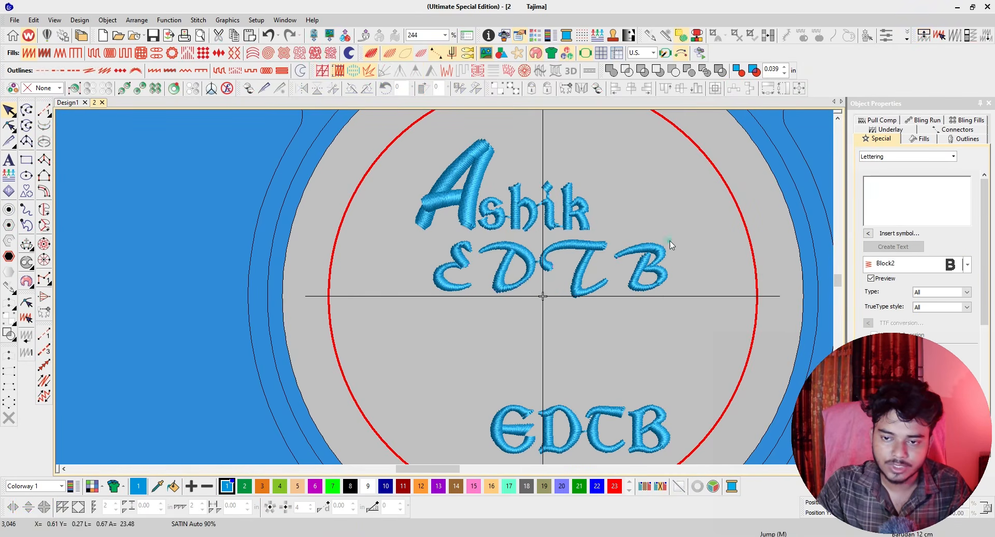
Shrink the middle "EDTB" beneath the name's right side and move the lower "EDTB" up and left, directly under it.
left_click_drag(668, 241, 645, 251)
scroll(603, 289, "down", 2)
left_click_drag(446, 375, 403, 295)
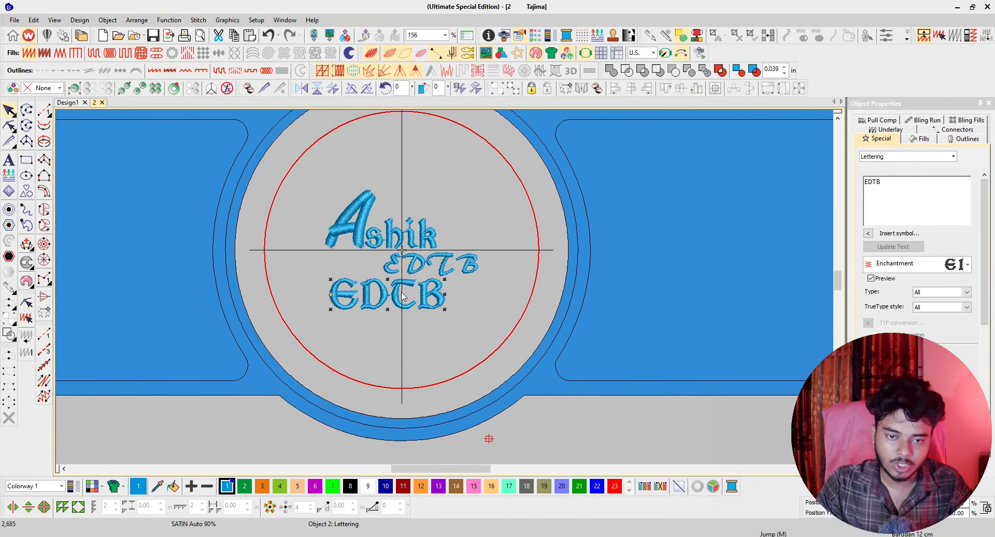
Examine the arranged lettering inside the hoop boundary, including the name's large initial and its remaining letters.
left_click(418, 246)
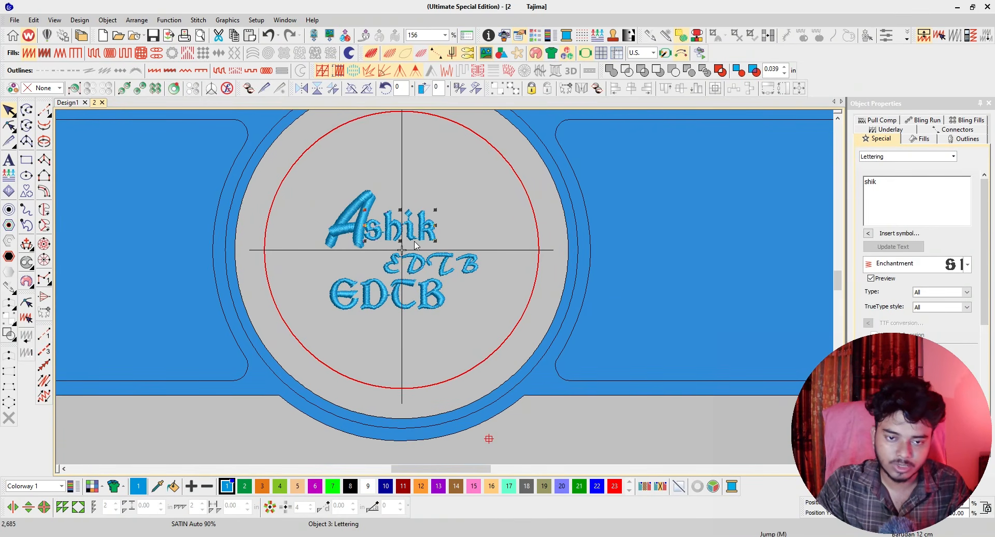
left_click(362, 227, "ctrl")
left_click(361, 226)
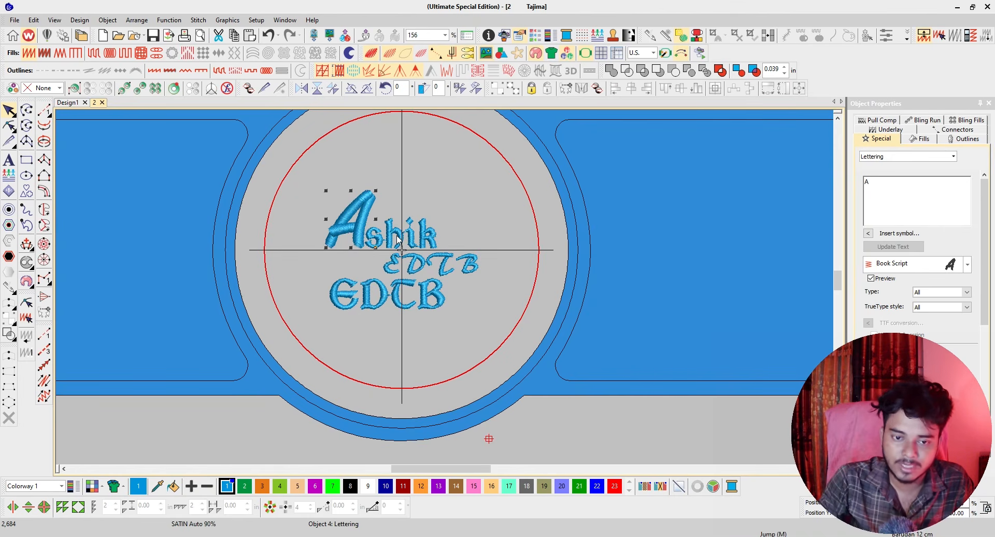
scroll(411, 236, "down", 3)
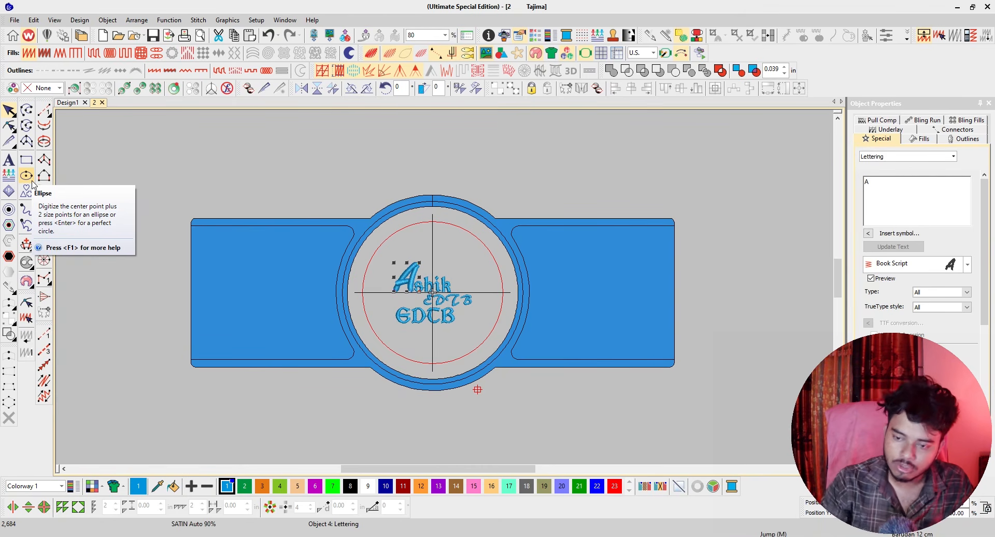
scroll(430, 287, "up", 3)
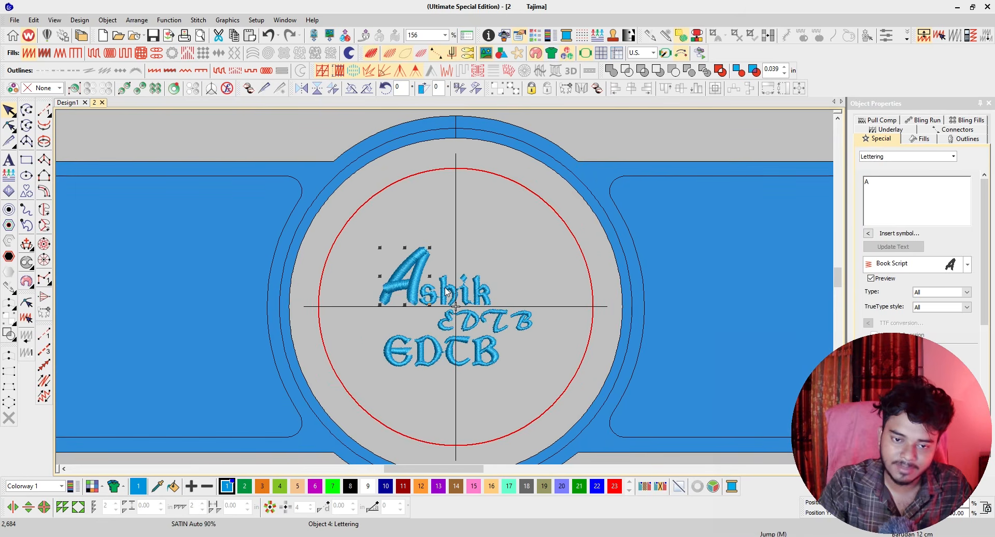
scroll(447, 292, "up", 2)
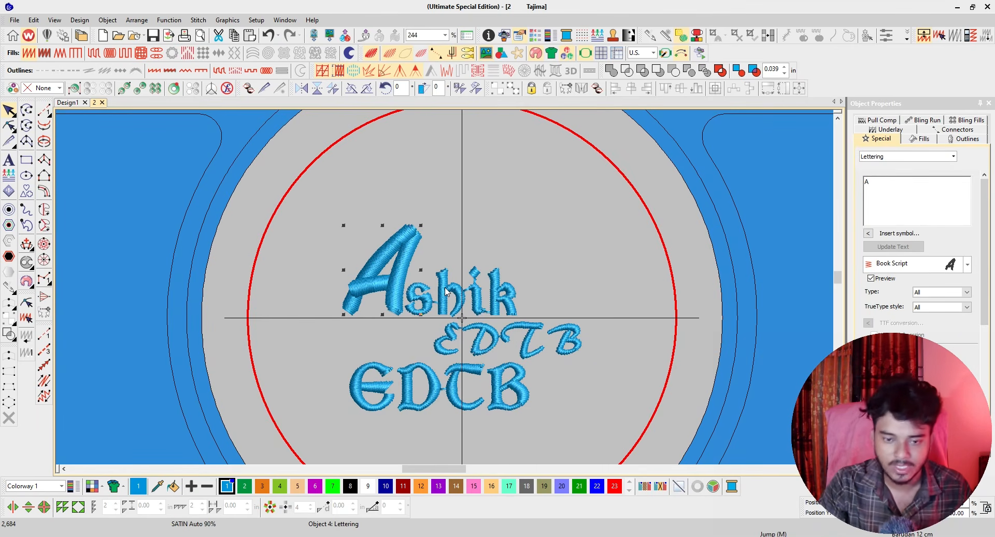
scroll(447, 291, "down", 3)
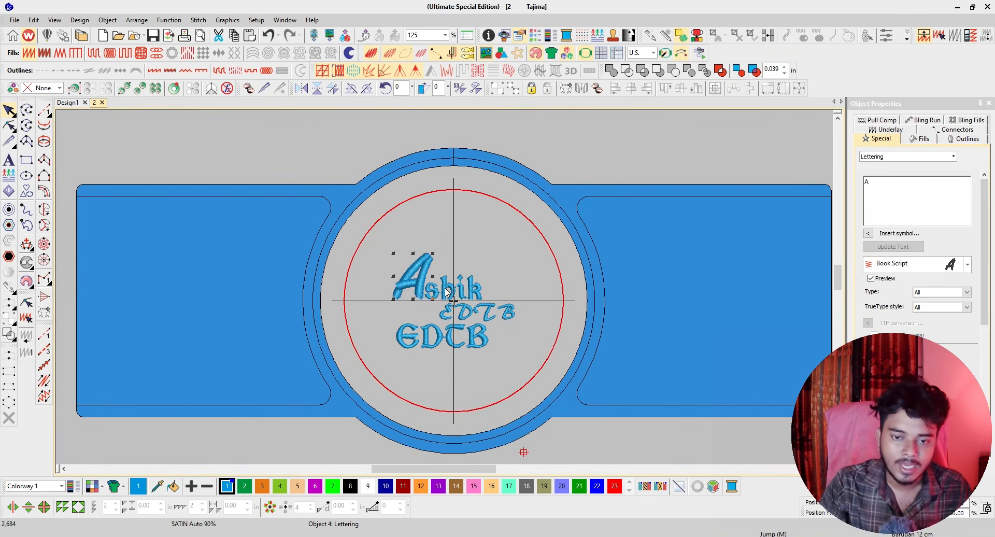
scroll(447, 292, "up", 3)
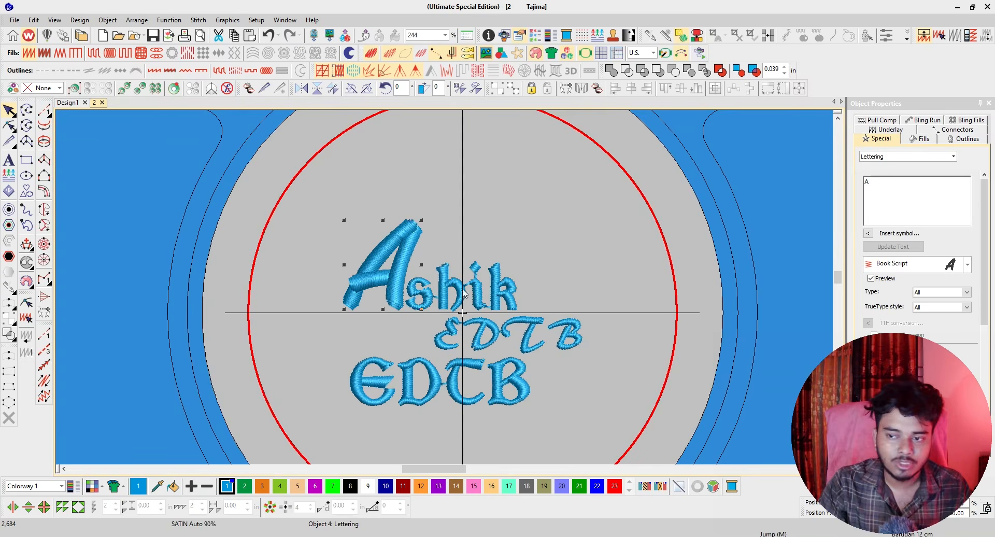
Create a new "1" lettering in the Block2 font and place it above the name.
key("Escape")
left_click(894, 187)
left_click(891, 188)
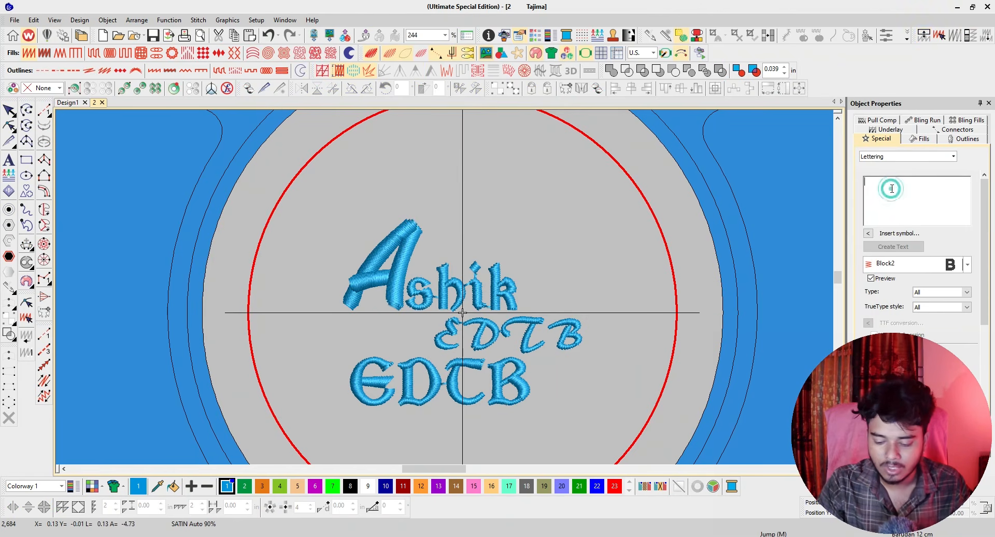
type("1")
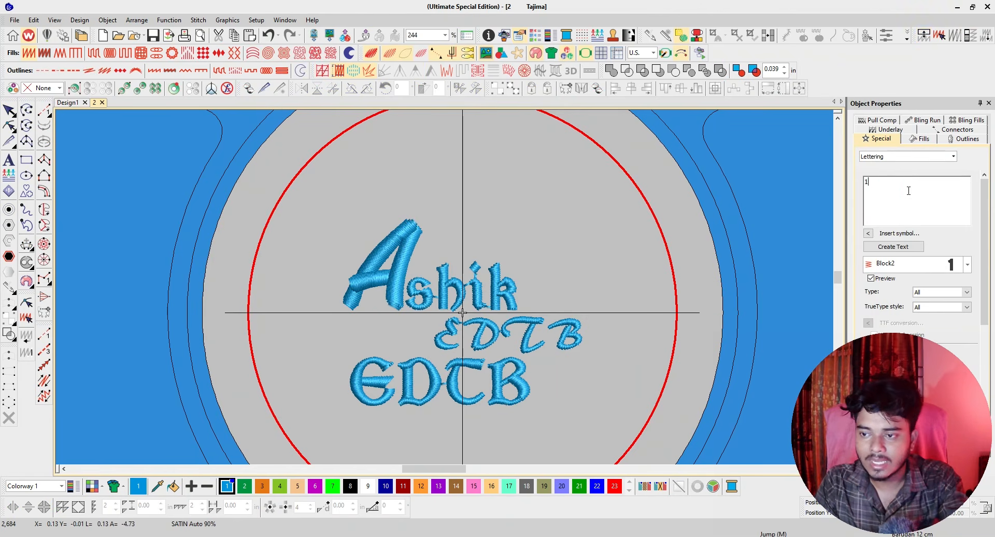
left_click(893, 247)
left_click(498, 197)
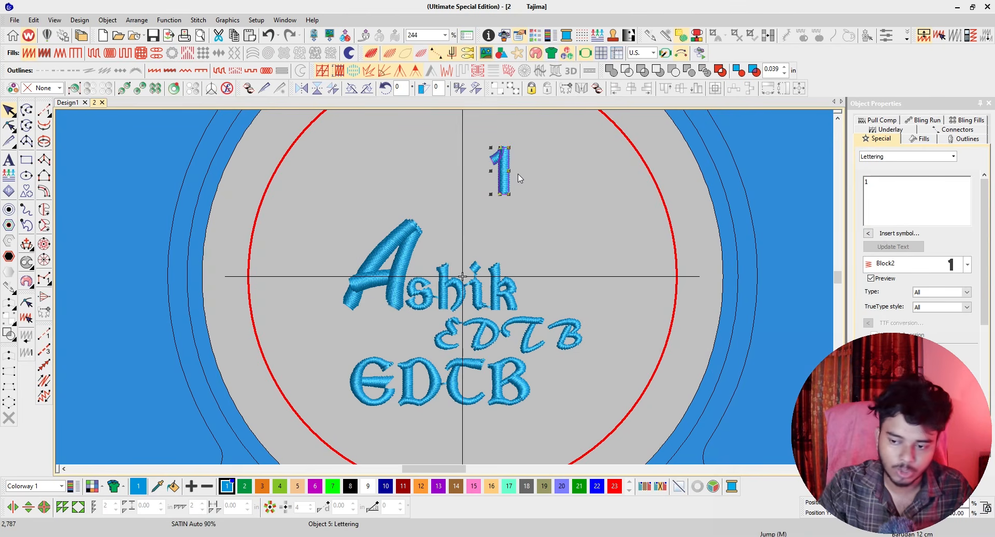
Try a smaller size for the "1" lettering and undo the resize.
scroll(504, 166, "up", 2)
left_click_drag(453, 333, 443, 303)
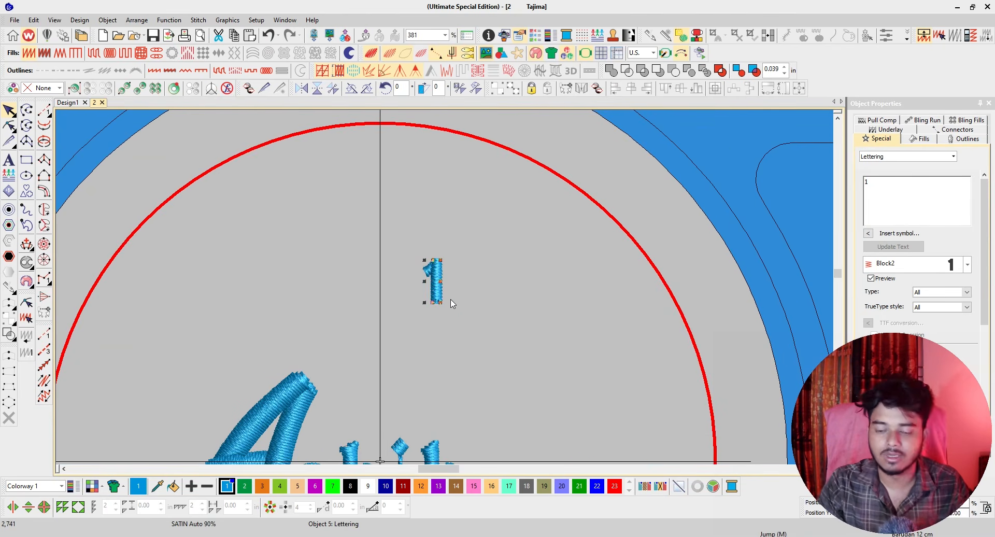
key("ctrl+z")
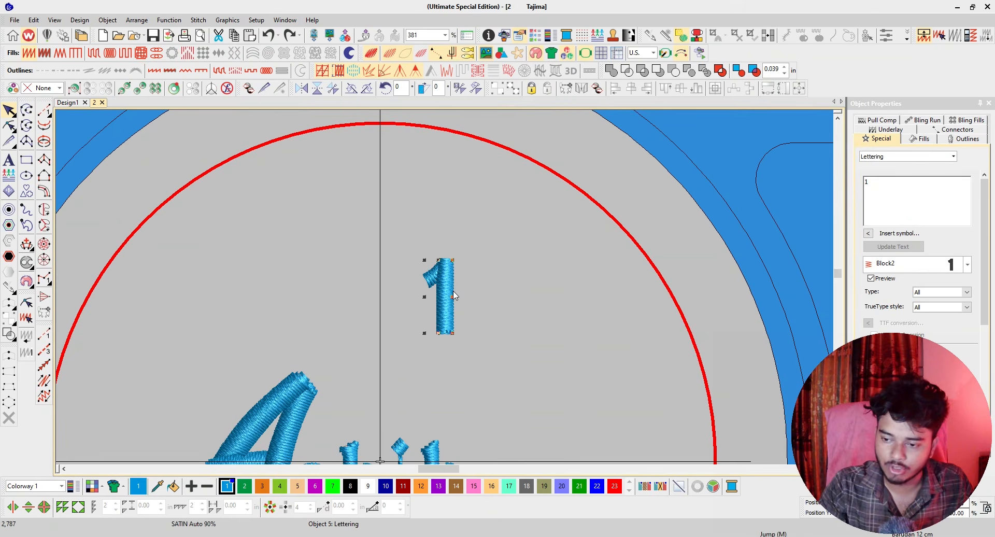